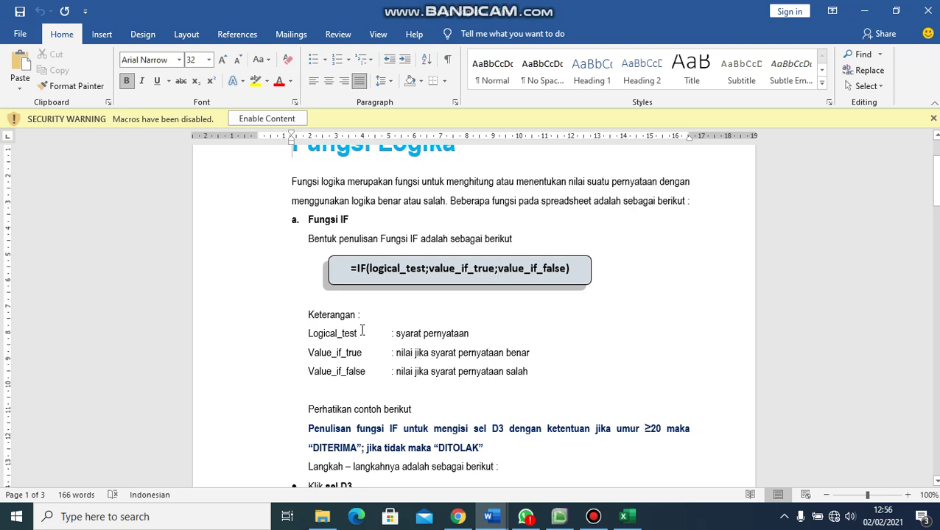
Switch to the Excel workbook and start an IF formula in D2 with the logical test C2>=20
left_click(627, 517)
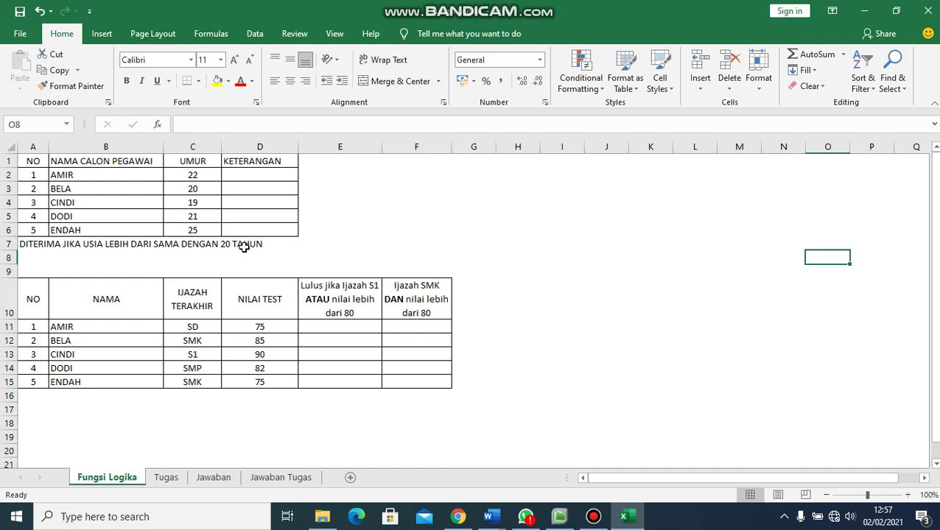
left_click(259, 176)
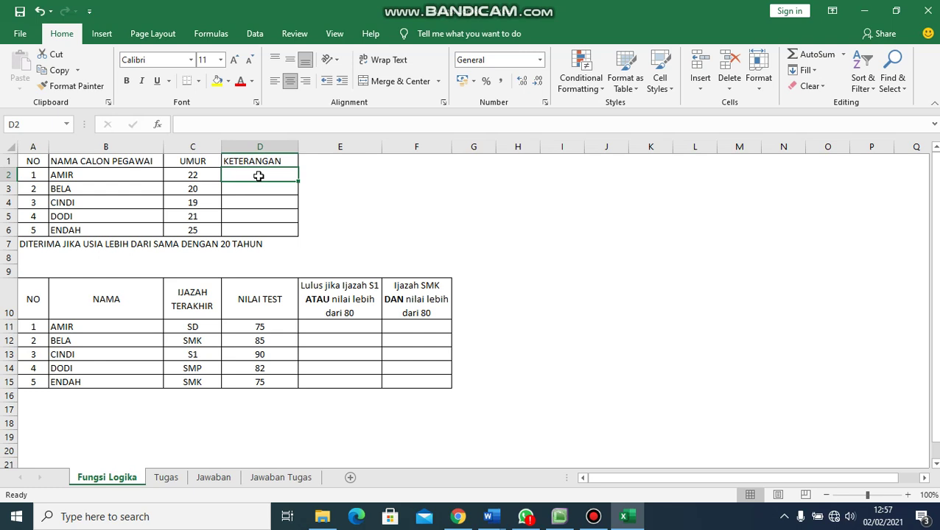
type("=")
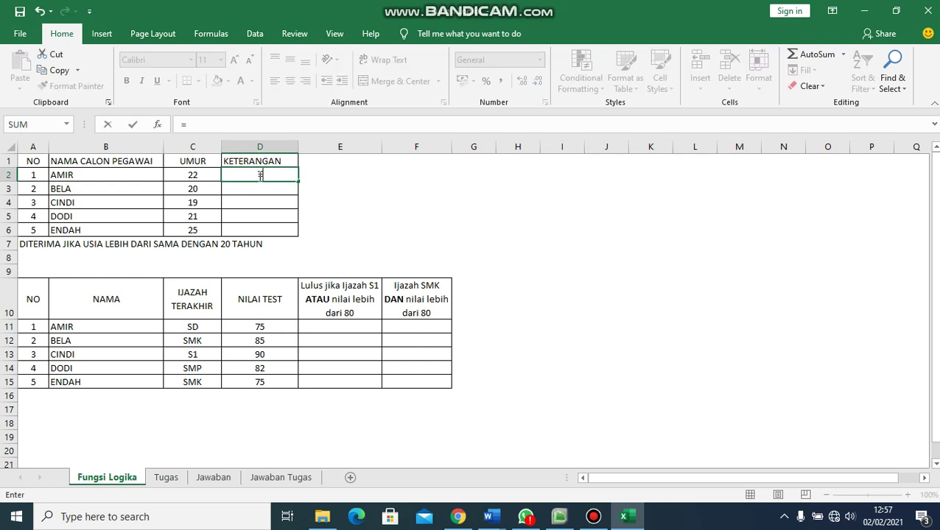
type("IF")
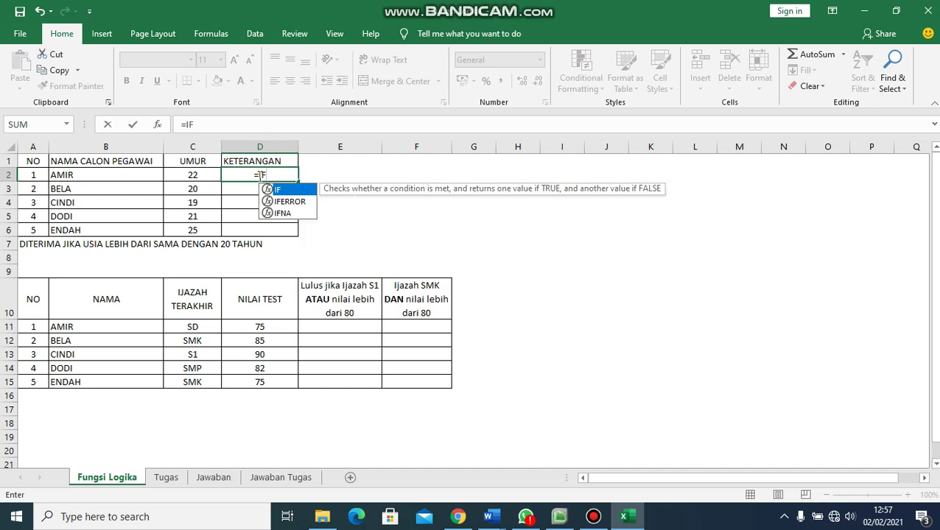
type("9")
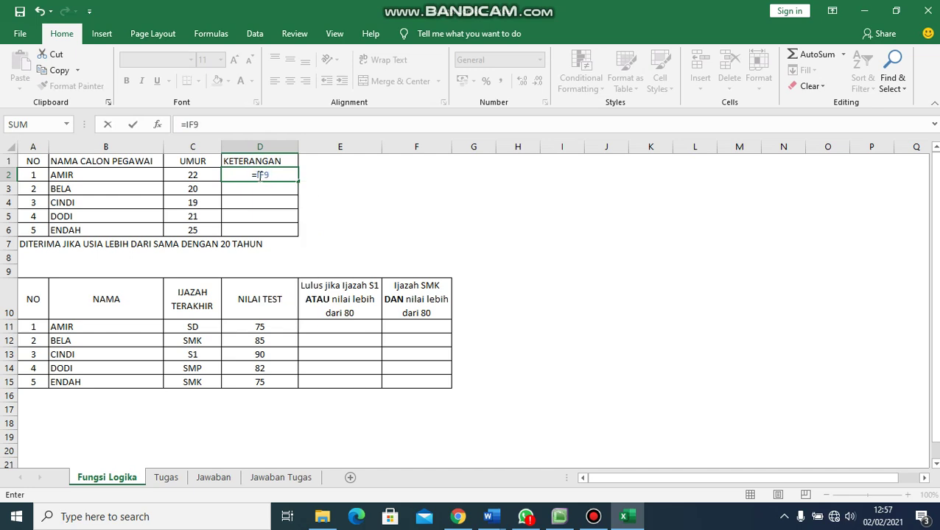
key("BackSpace")
type("(")
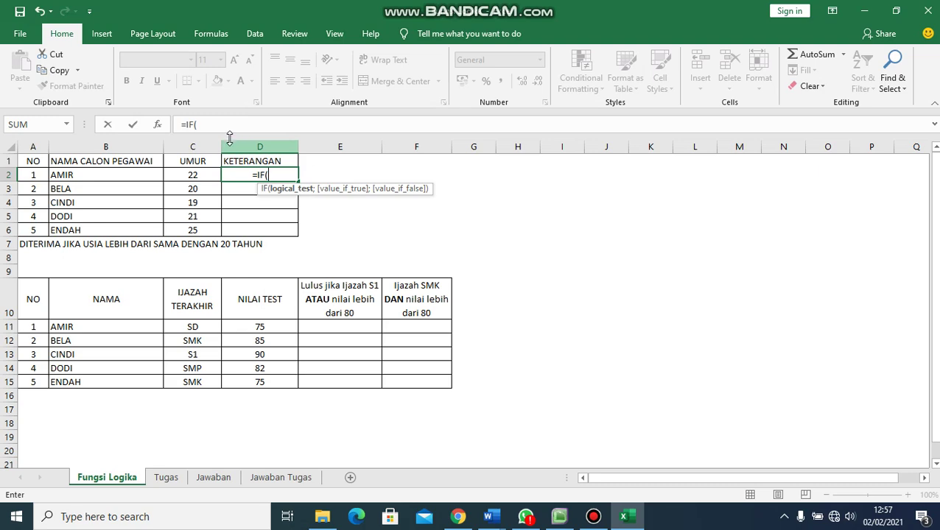
left_click(195, 171)
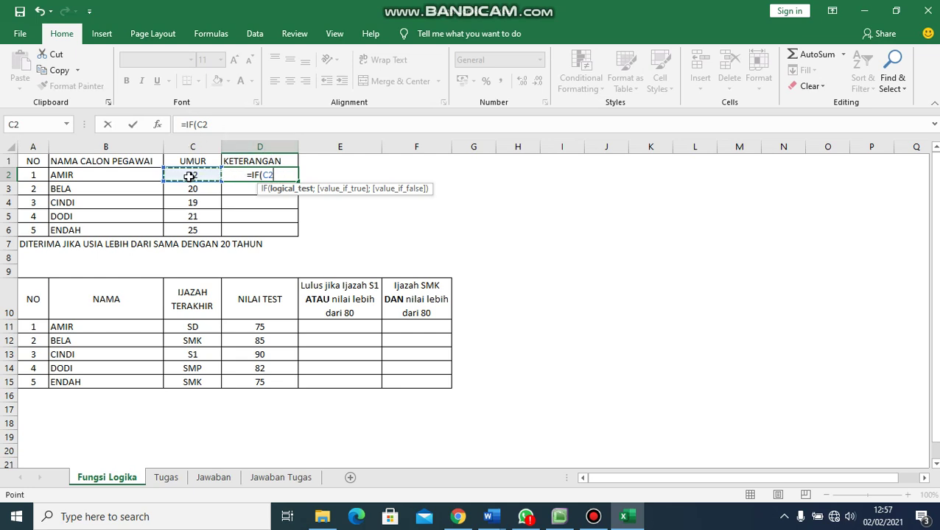
type(">")
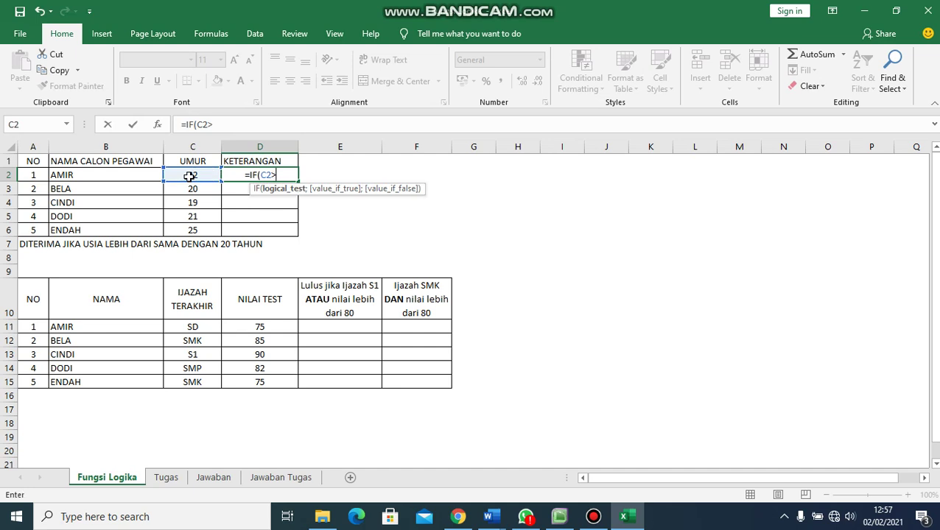
type("=")
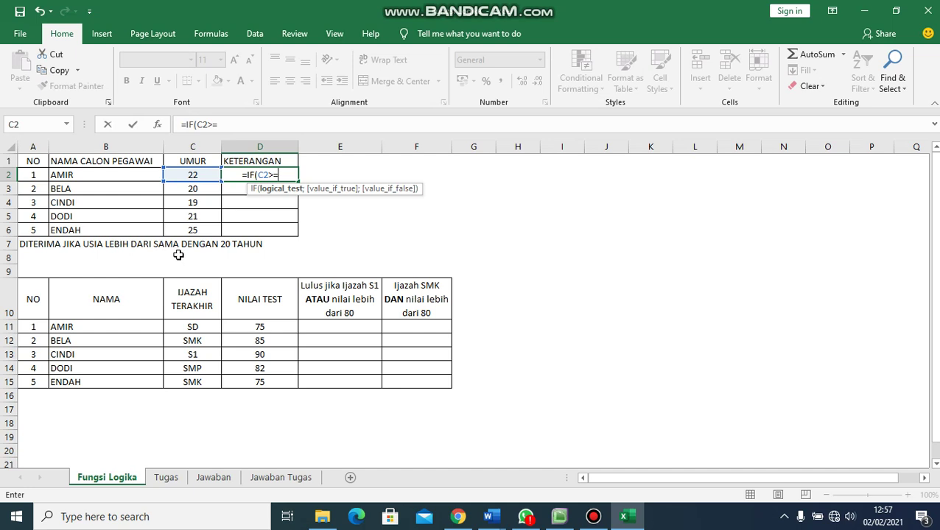
type("20")
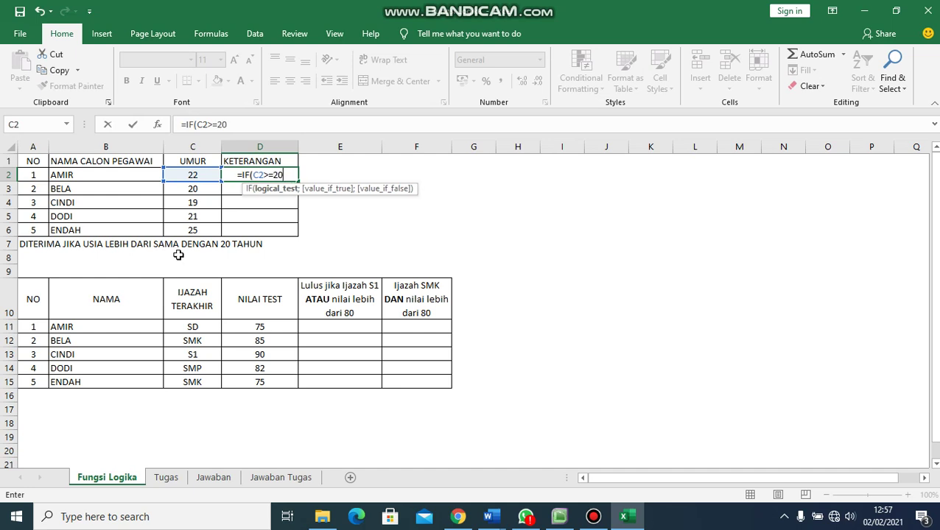
type(";")
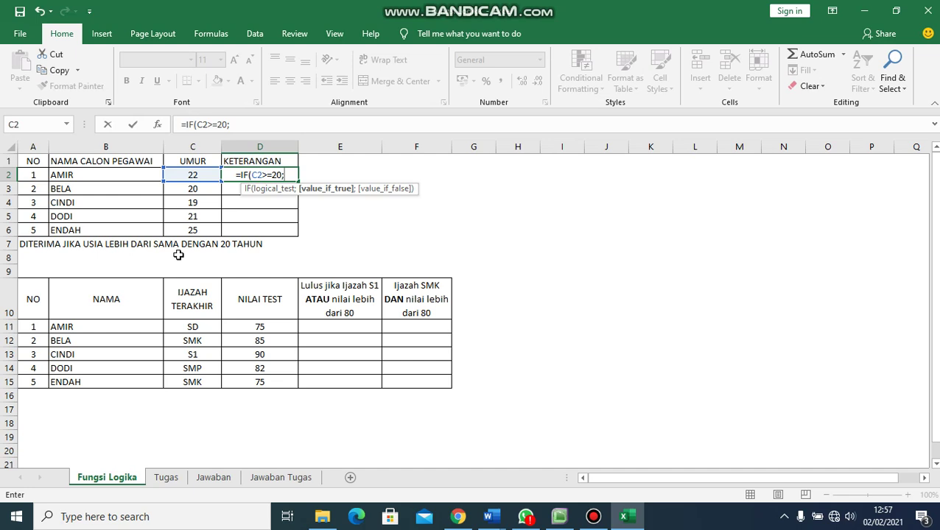
Complete the D2 formula with "DITERIMA" as the value if true and "DITOLAK" as the value if false
type("\"")
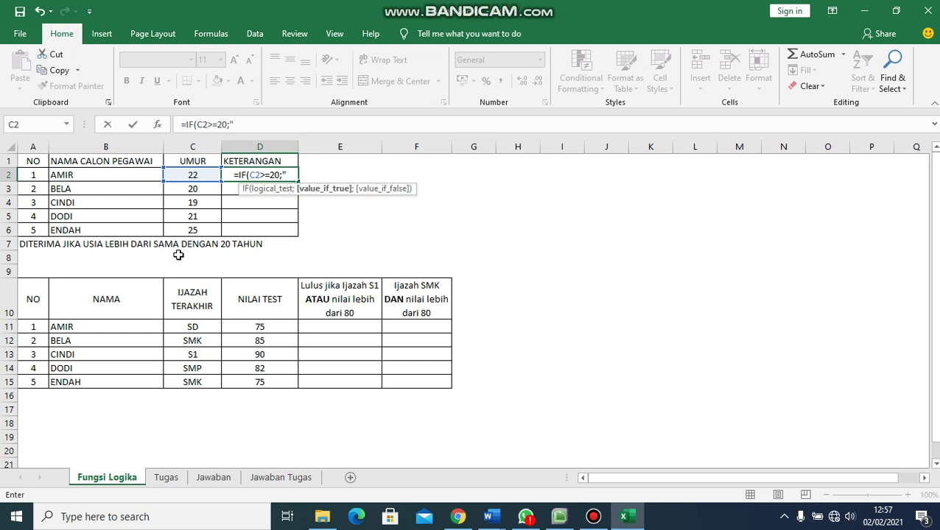
type("DITERIMA")
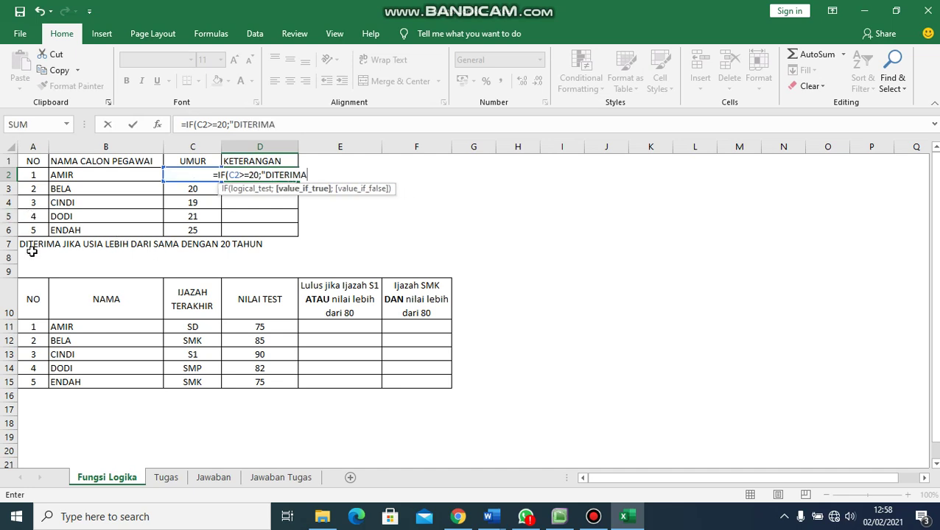
type("\"")
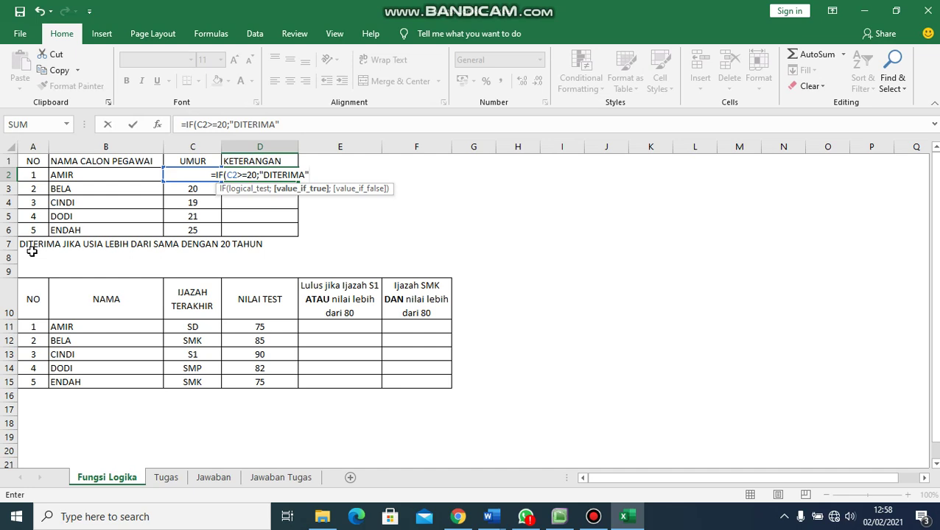
type(";")
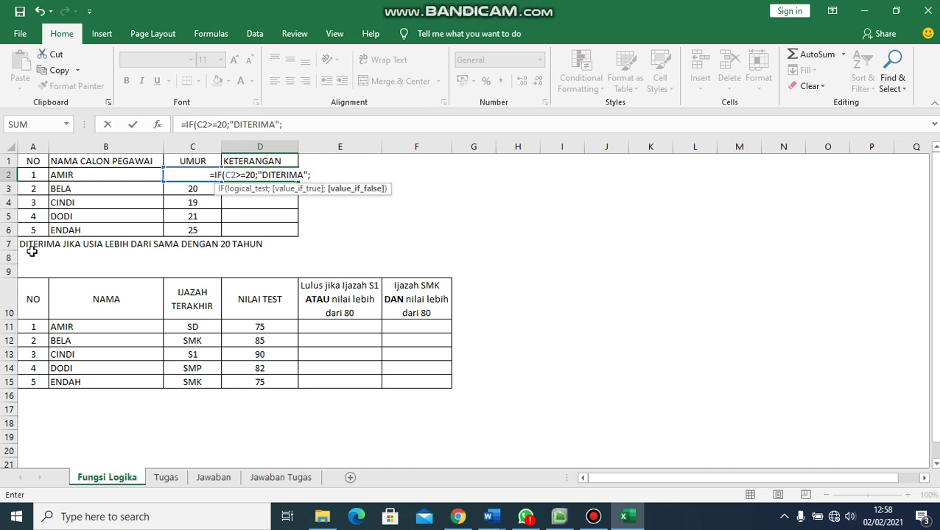
type("\"")
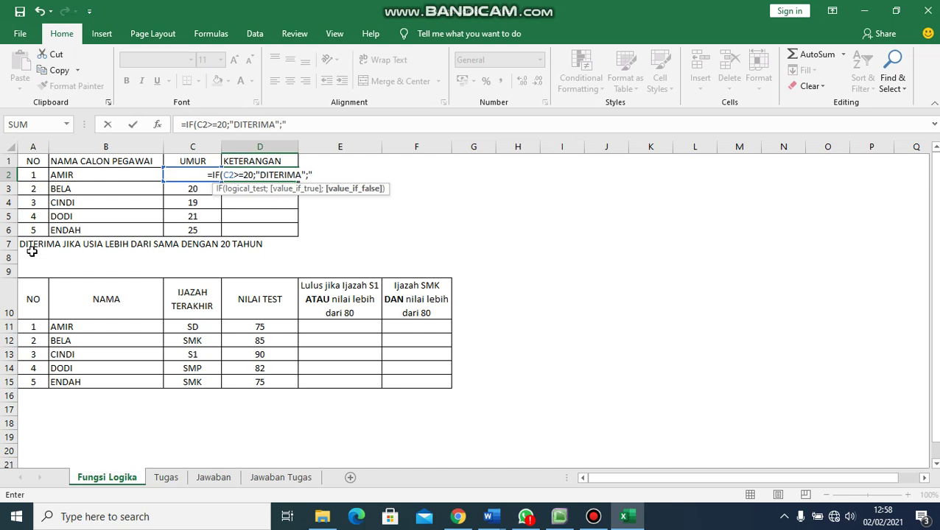
type("DITOL")
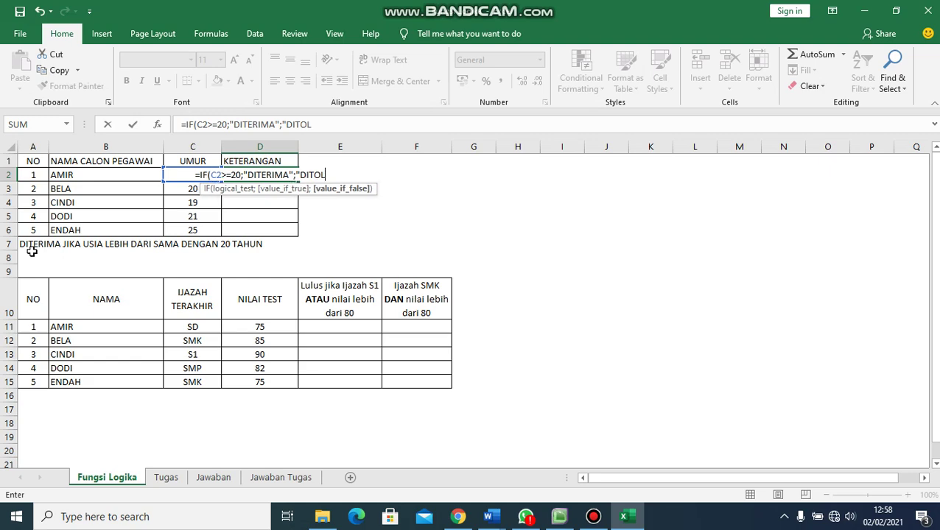
type("AK\"")
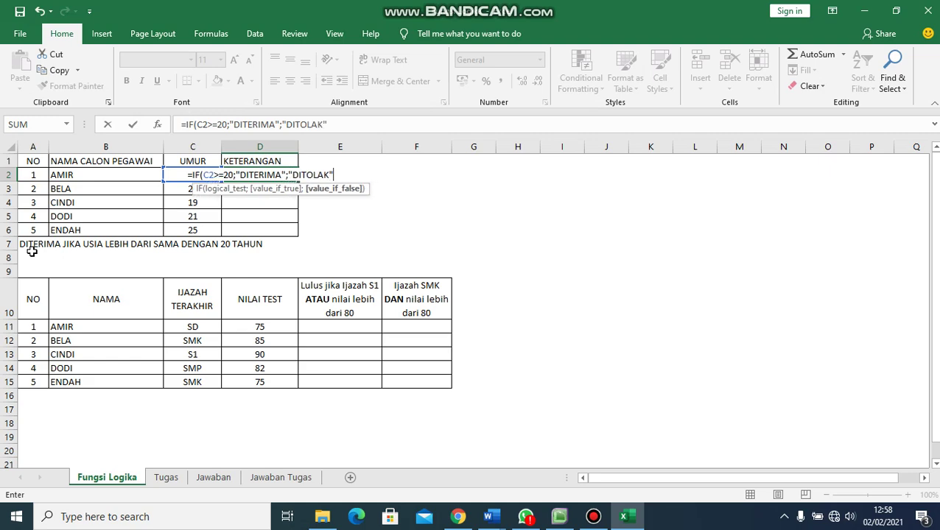
type(")")
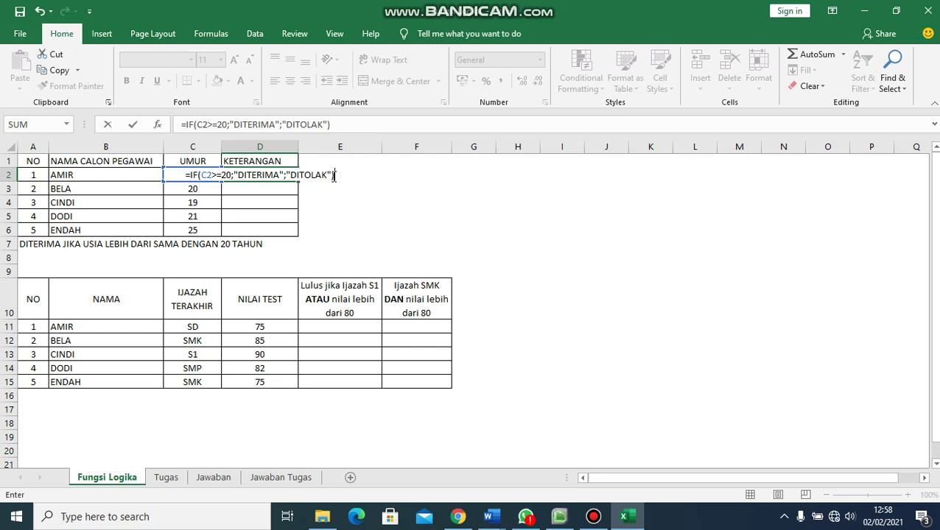
key("Return")
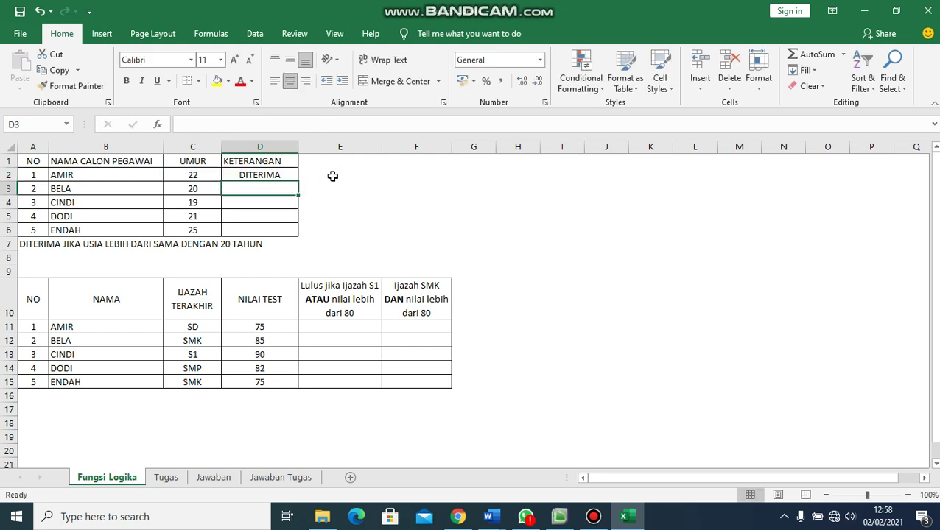
Fill the KETERANGAN formula from D2 down to D6 and check the copied formula in D4
left_click(278, 175)
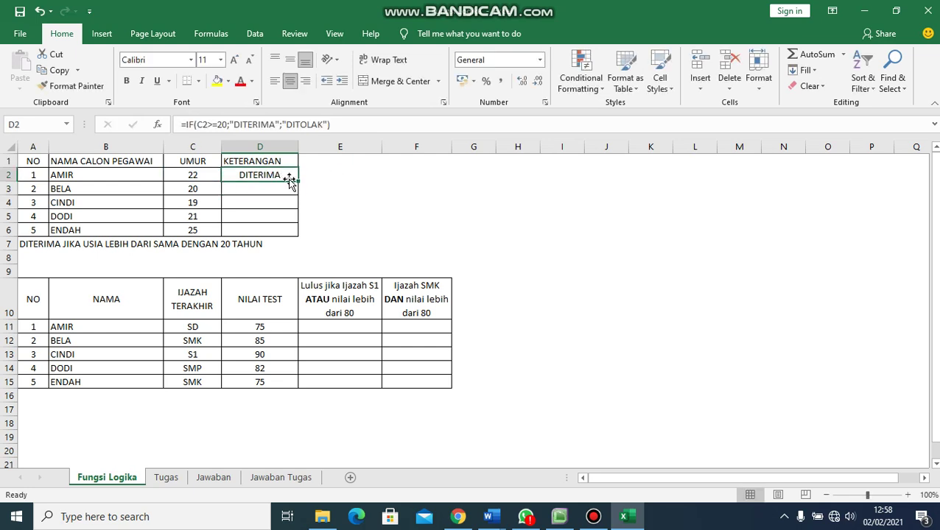
left_click_drag(298, 180, 292, 236)
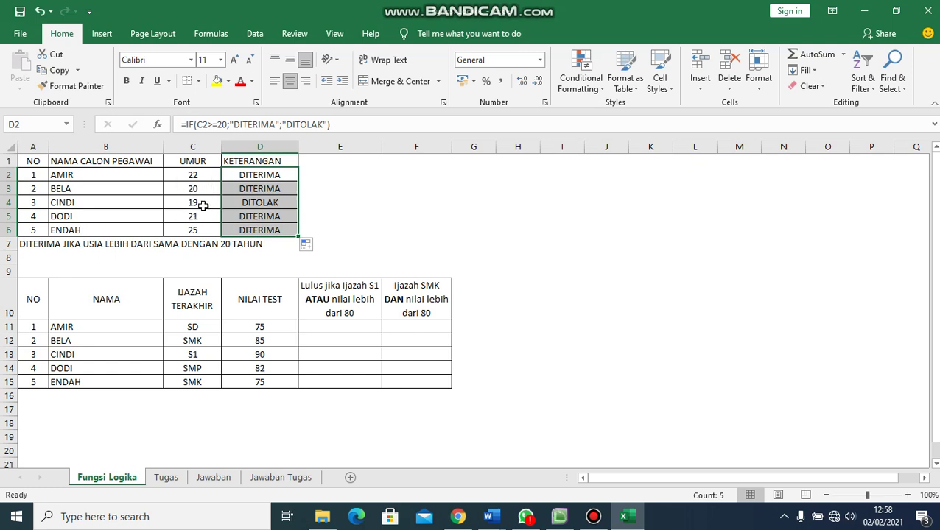
left_click(288, 208)
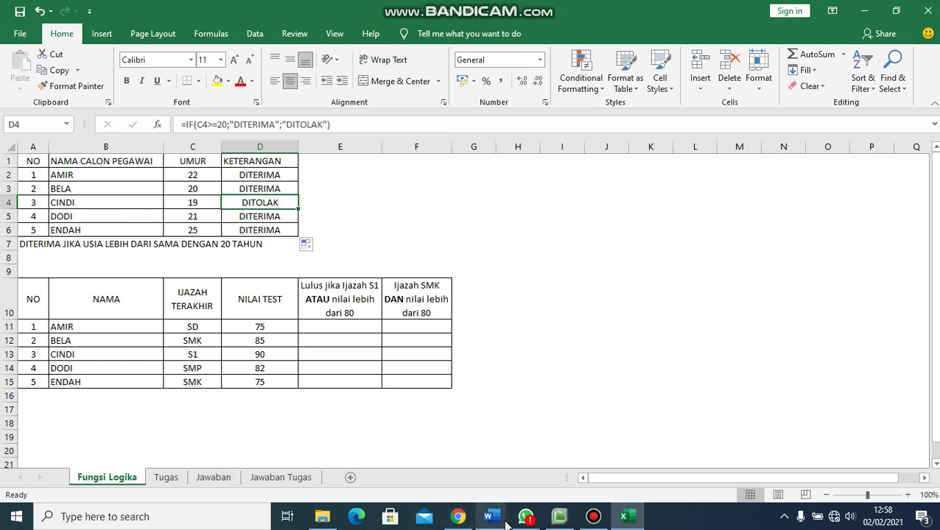
Switch to the Fungsi Logika document in Word and read the sections on the AND and OR functions
mouse_move(490, 515)
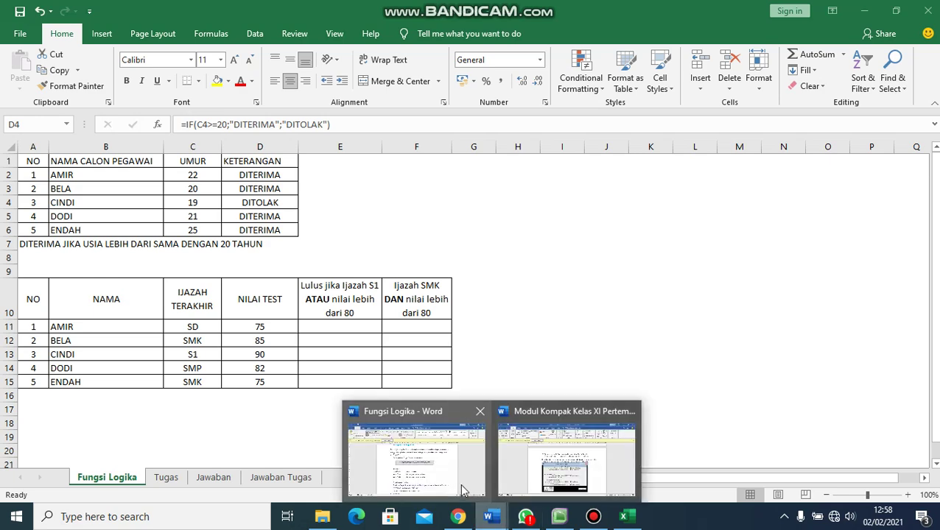
left_click(464, 491)
scroll(342, 306, "down", 5)
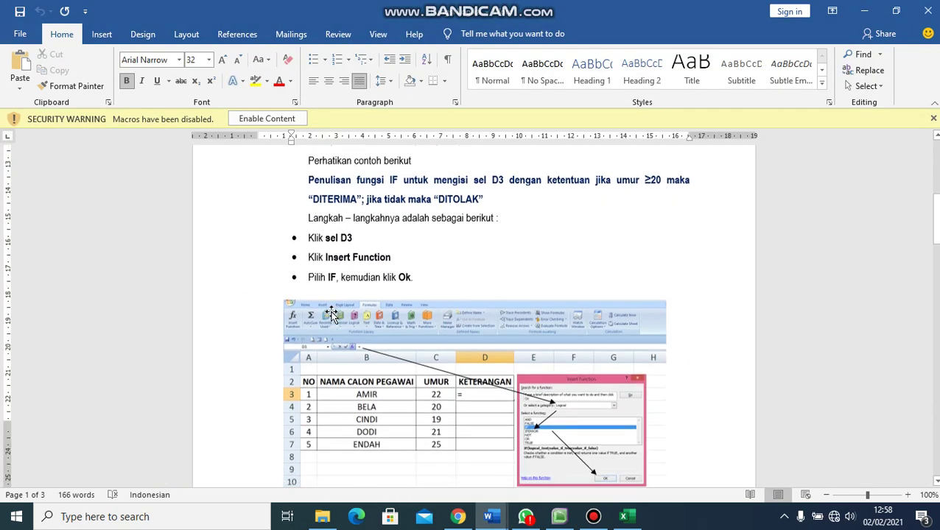
scroll(332, 312, "down", 15)
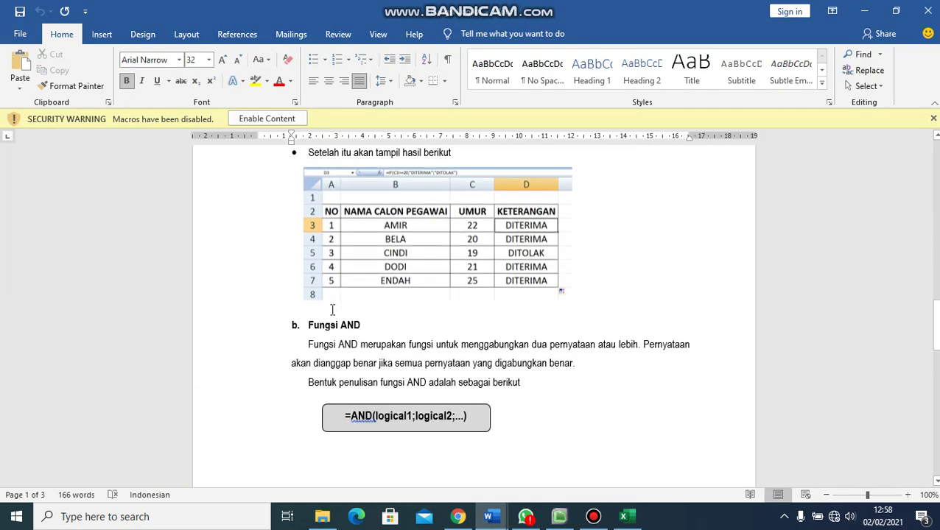
scroll(332, 310, "down", 3)
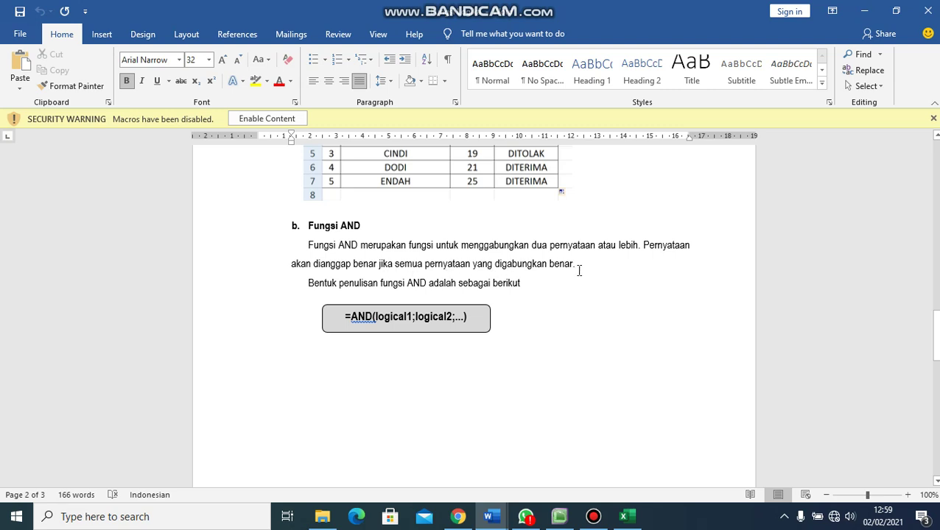
scroll(579, 270, "down", 4)
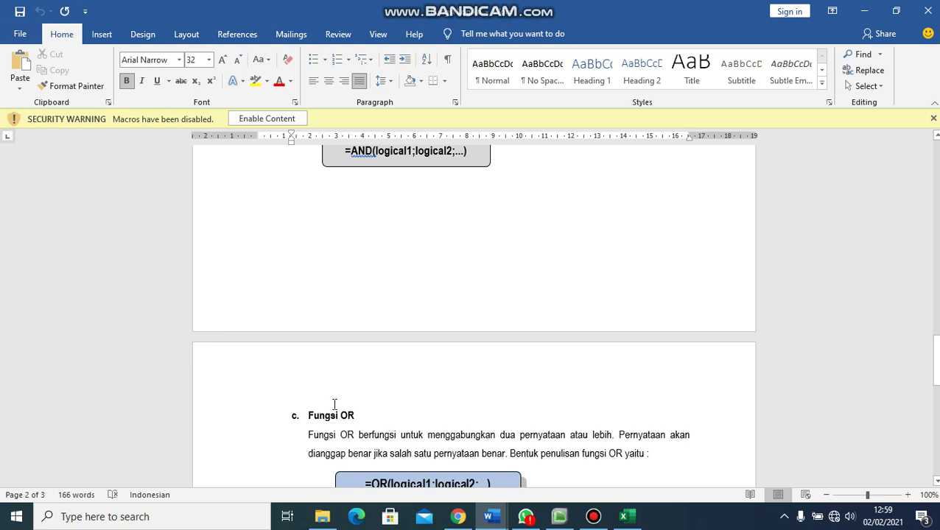
scroll(489, 425, "down", 2)
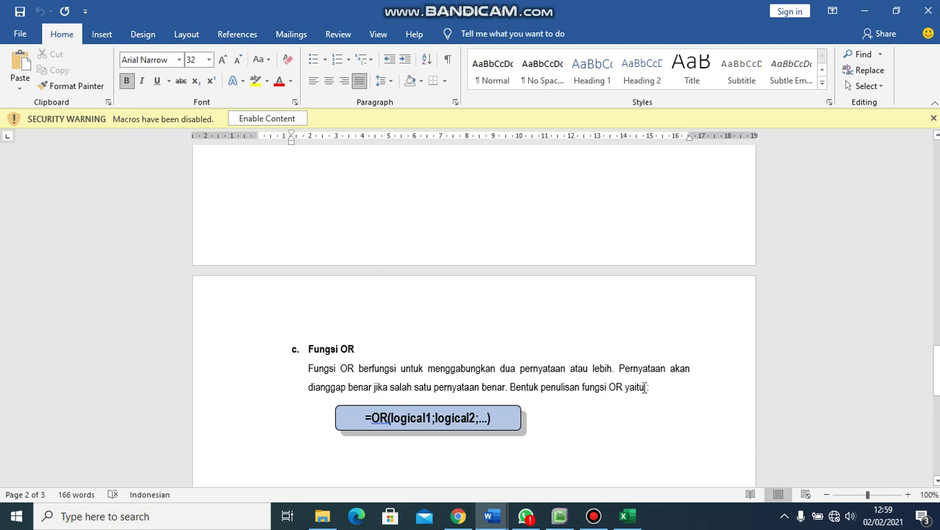
Switch to the Excel workbook and start an IF formula in E11 with a nested OR whose first condition is C11="S1"
left_click(625, 517)
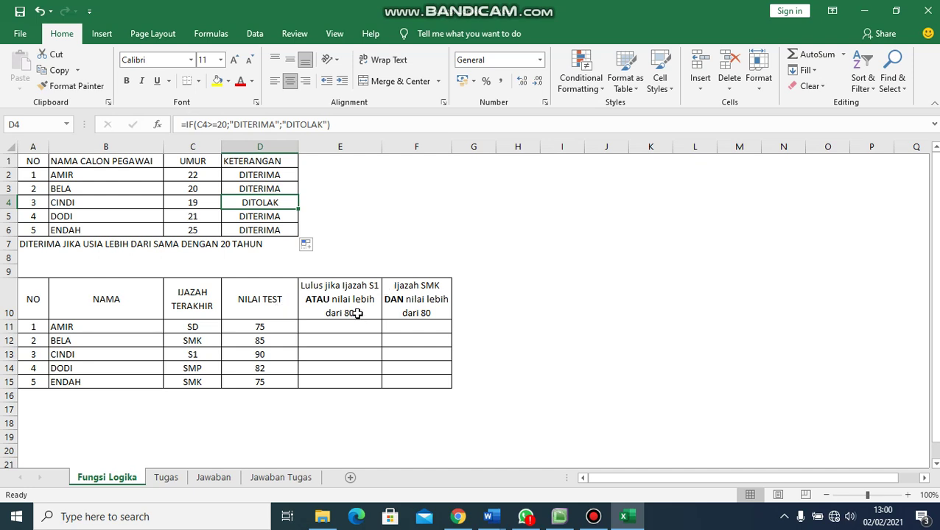
left_click(334, 325)
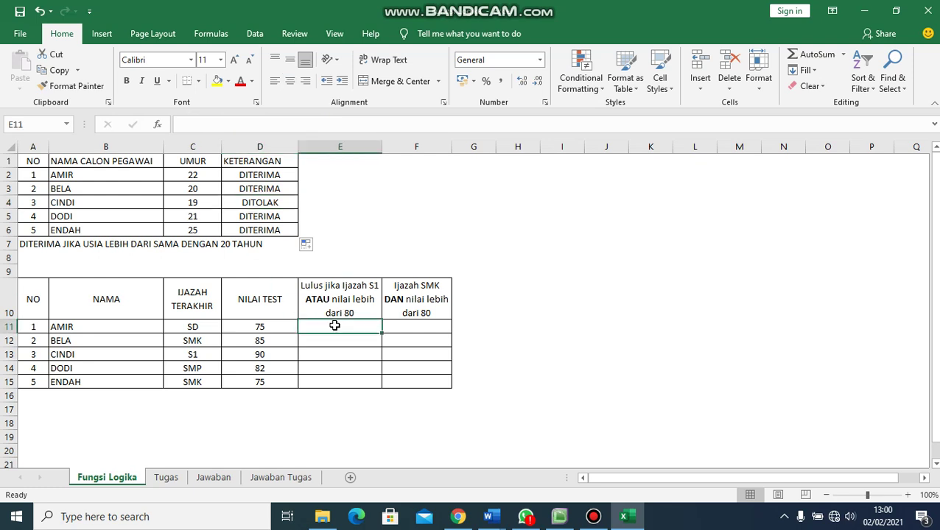
type("=")
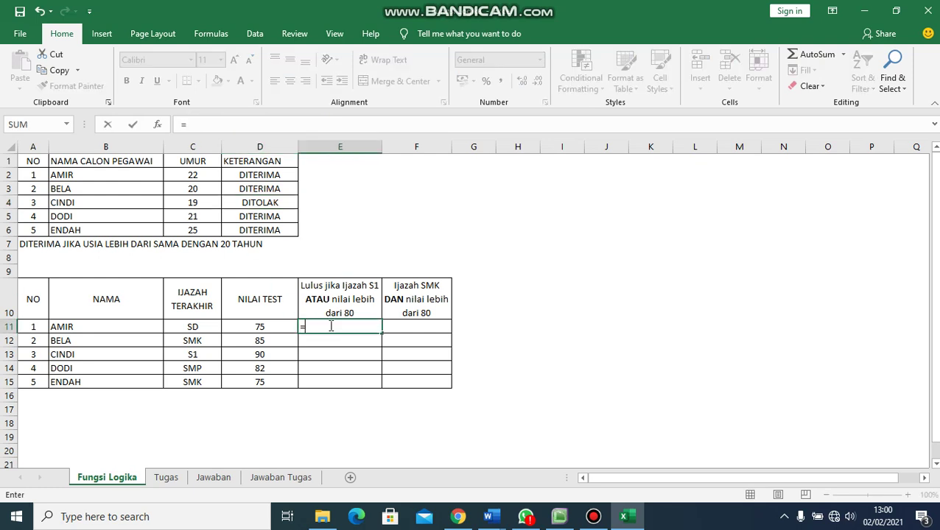
type("IF")
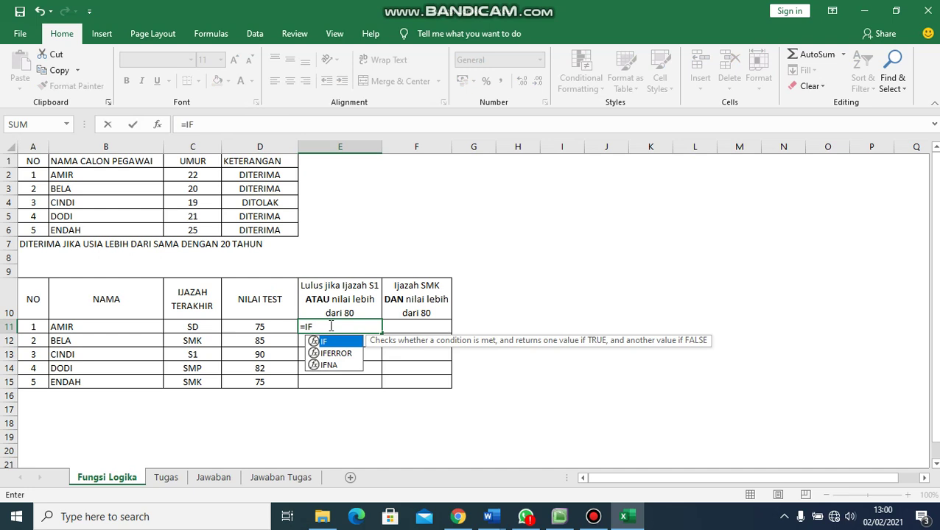
type("(")
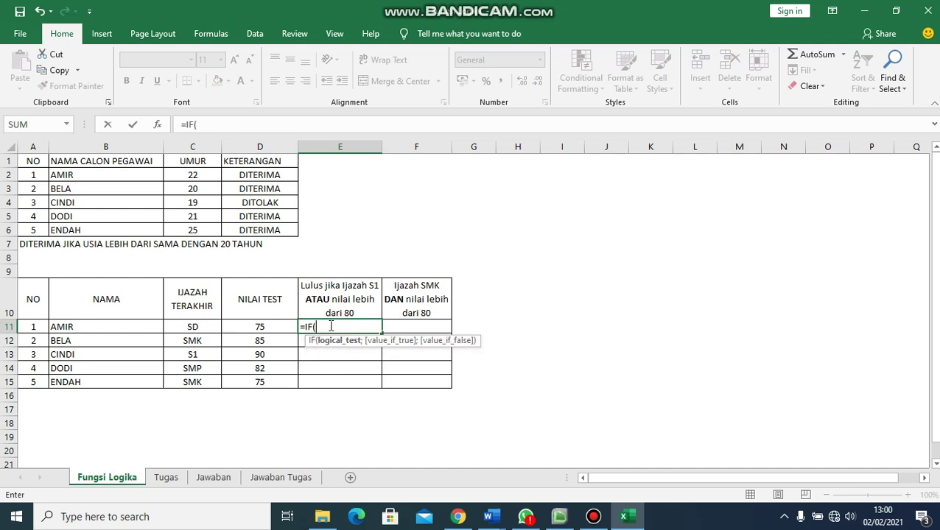
type("OR")
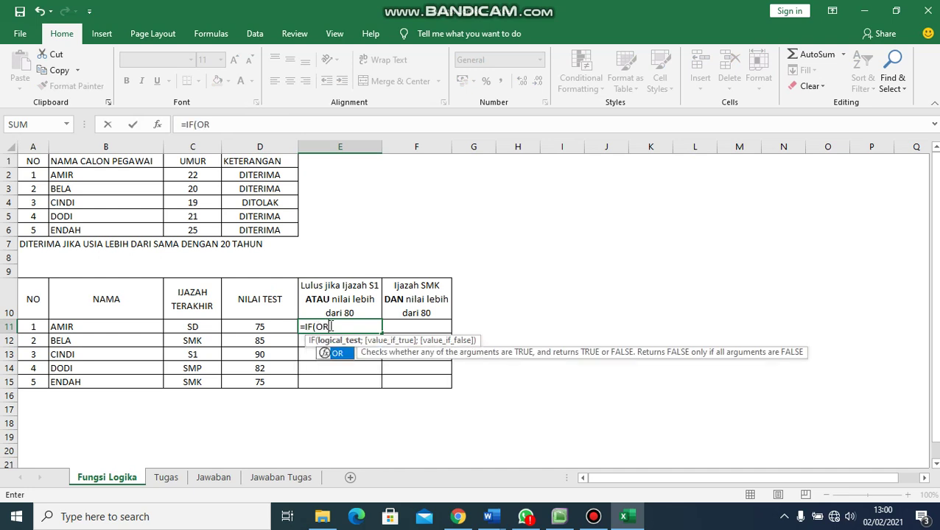
type("(")
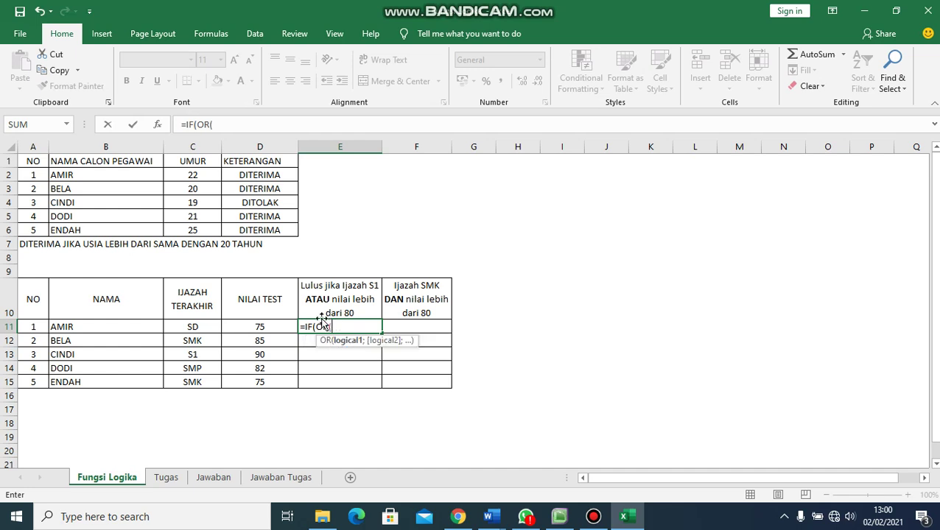
left_click(192, 326)
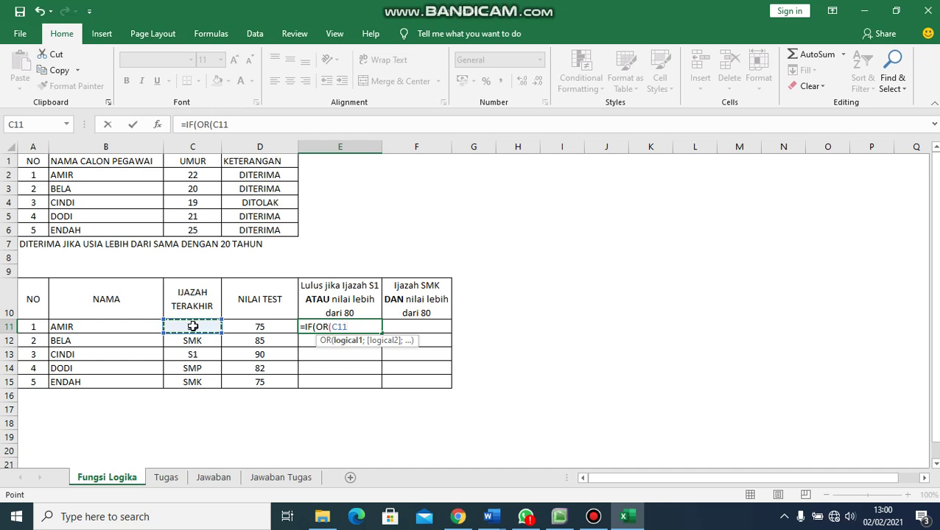
type("=\"")
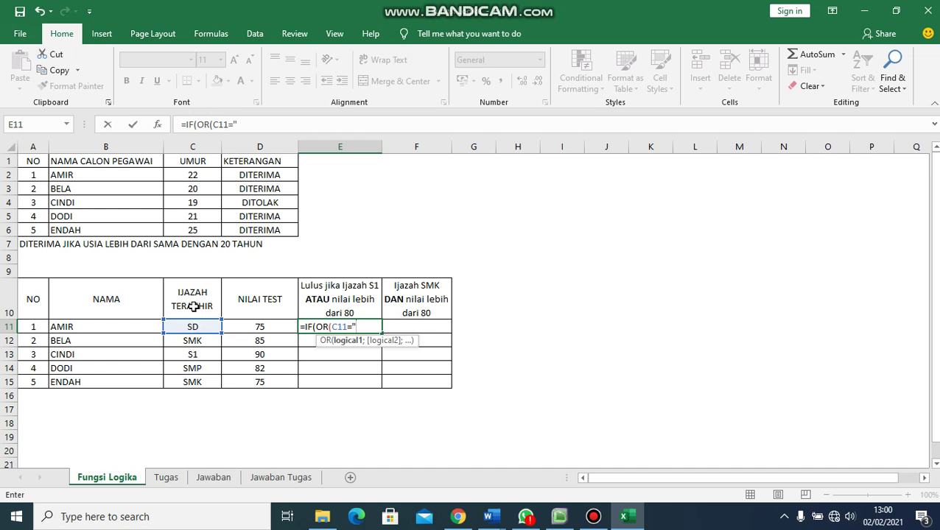
type("S1")
type(";")
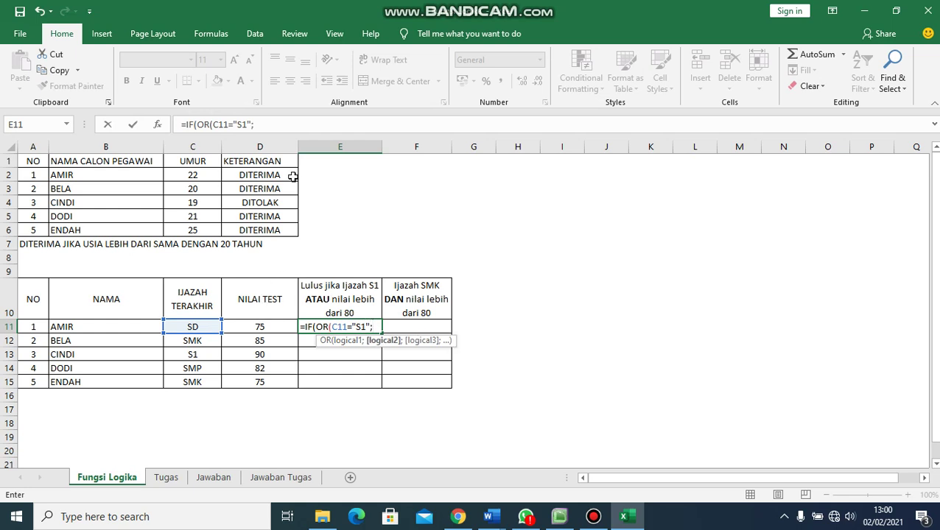
Add D11>80 as the second OR condition in the E11 formula and close the OR function
left_click(268, 327)
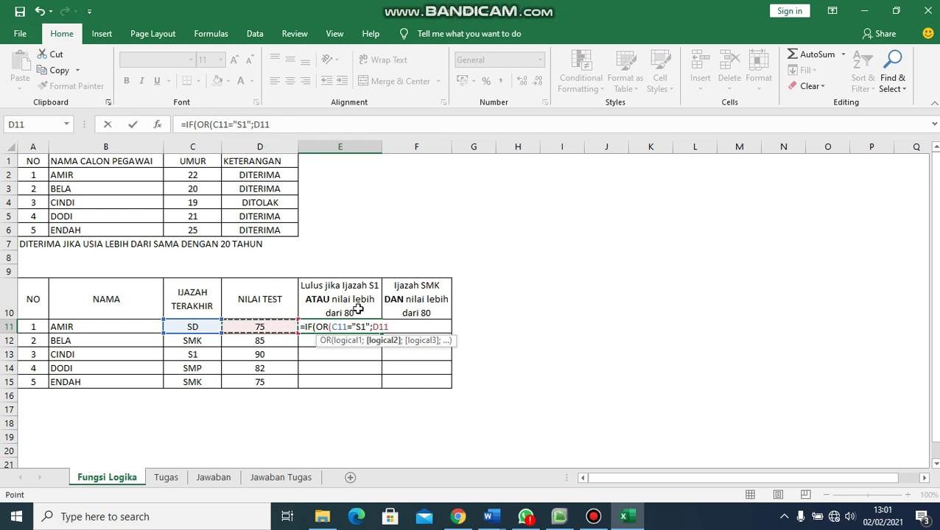
type(">")
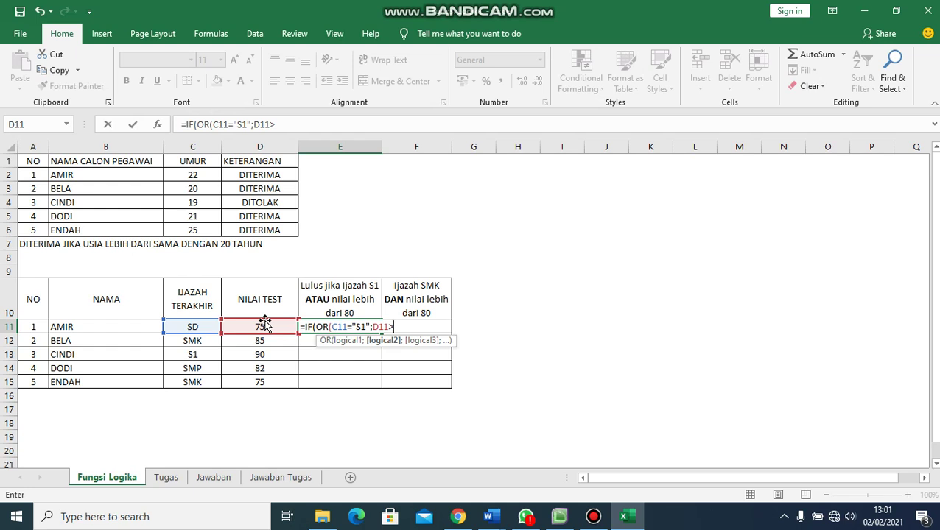
type("80")
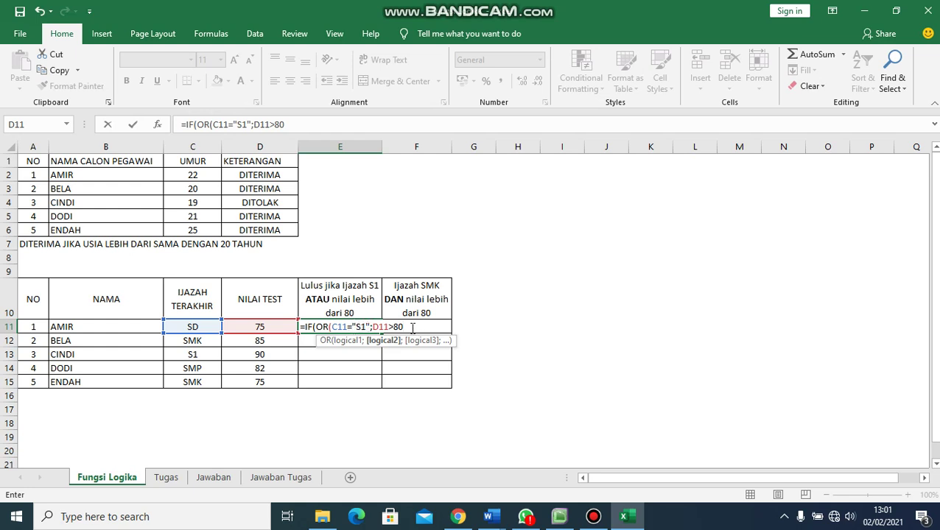
type(")")
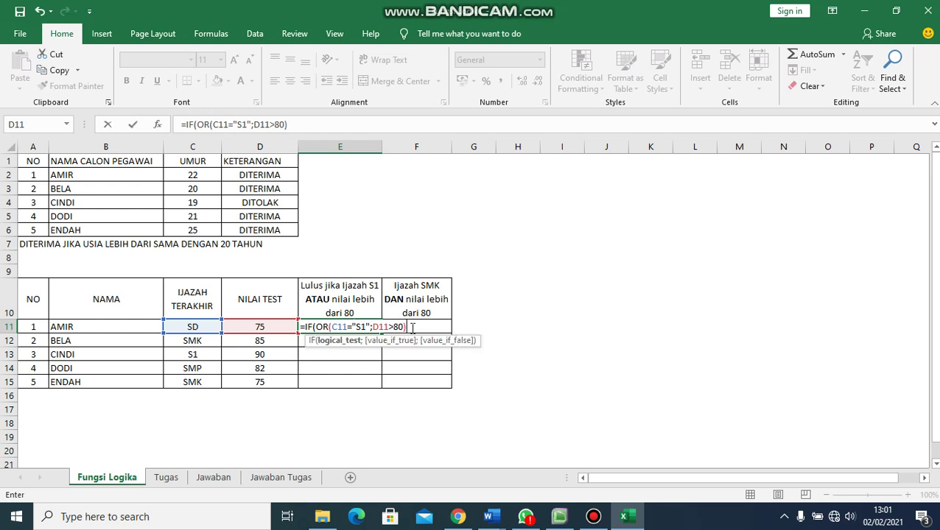
Complete the E11 formula with "Lulus" as the value if true and "Tidak Lulus" as the value if false
type(";")
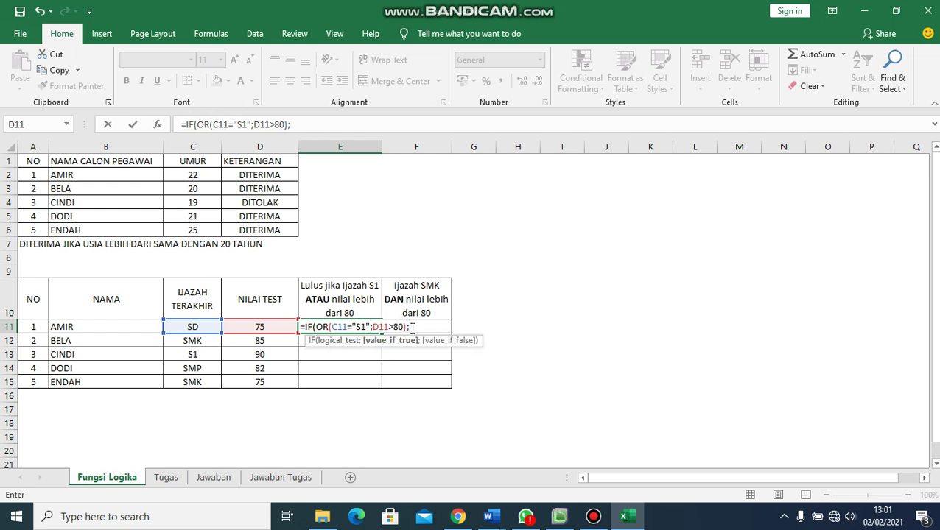
type("\"Lulus\";")
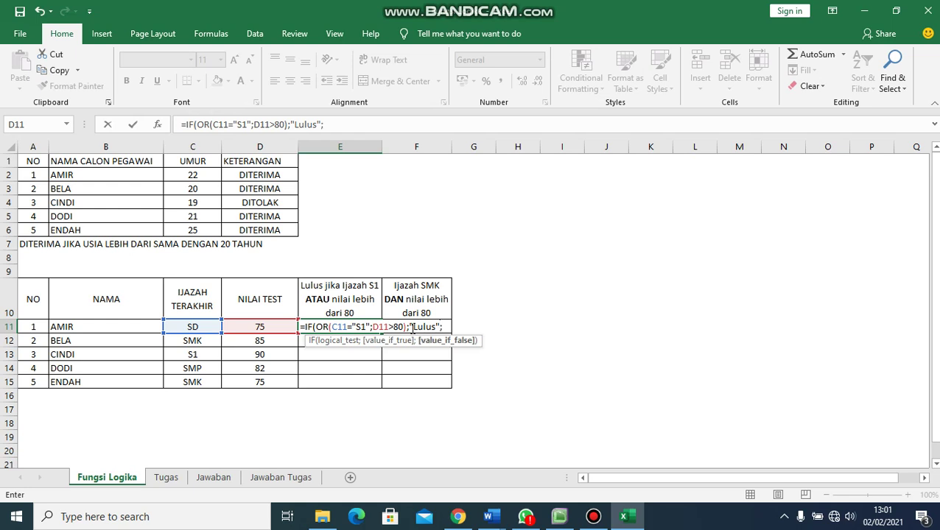
type("\"Tidak Lulus")
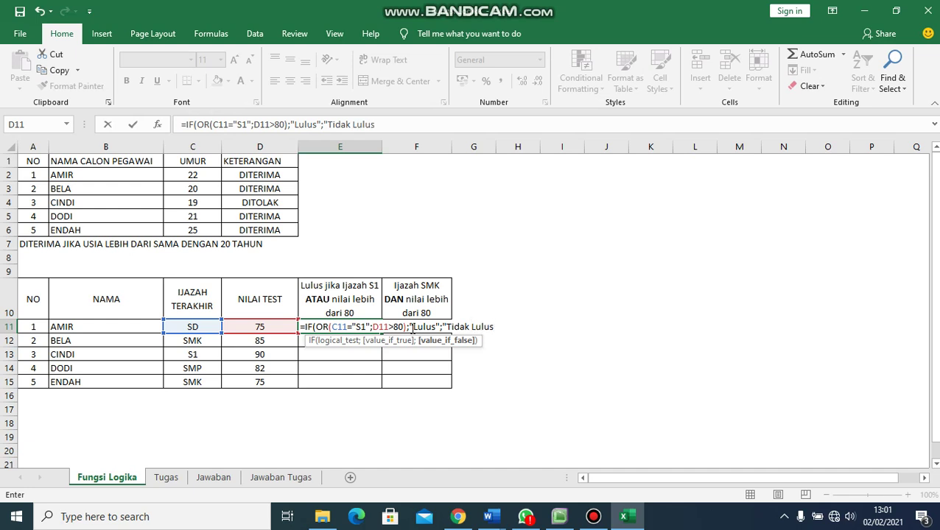
type("\")")
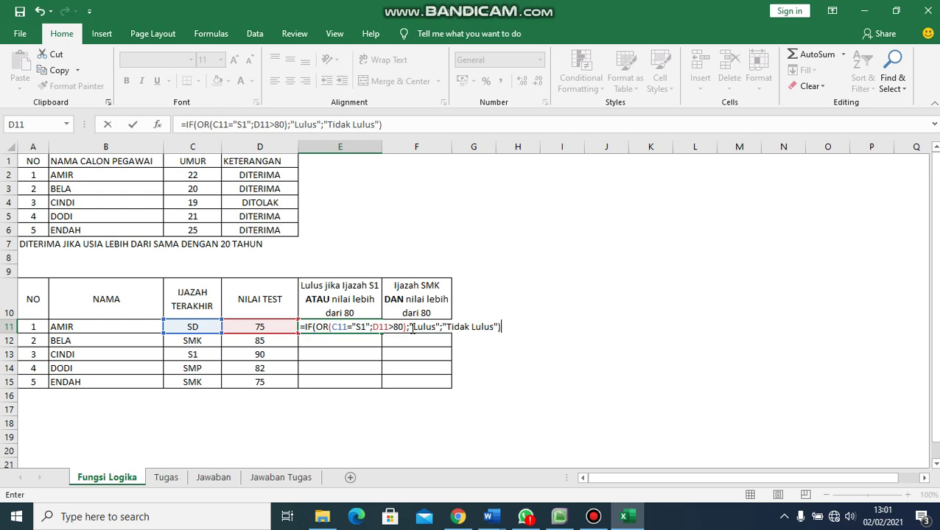
key("Return")
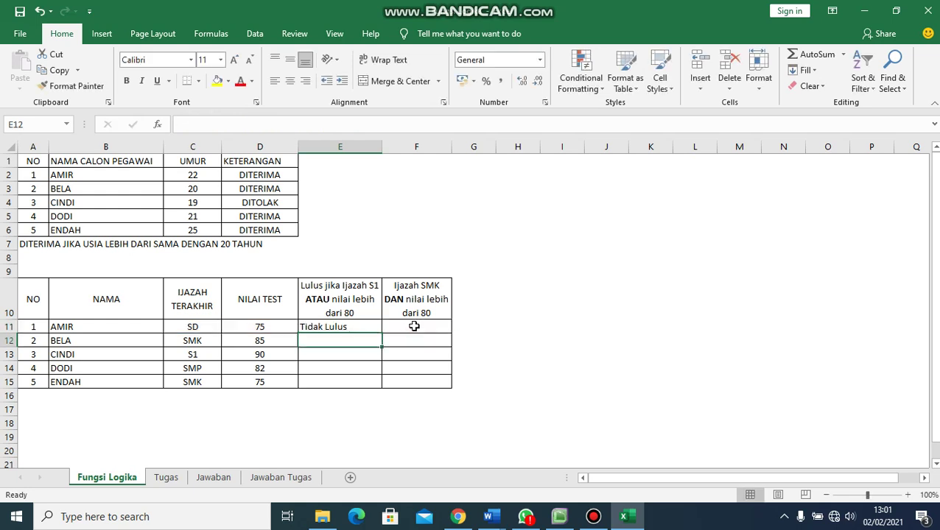
Fill the IF-OR formula from E11 down to E15 and reselect E11 to review it
left_click(342, 327)
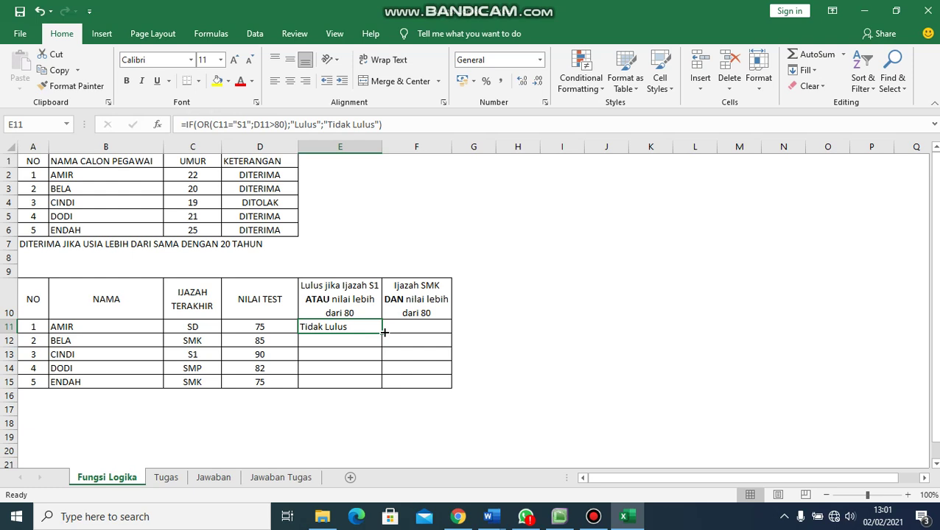
left_click_drag(382, 332, 378, 387)
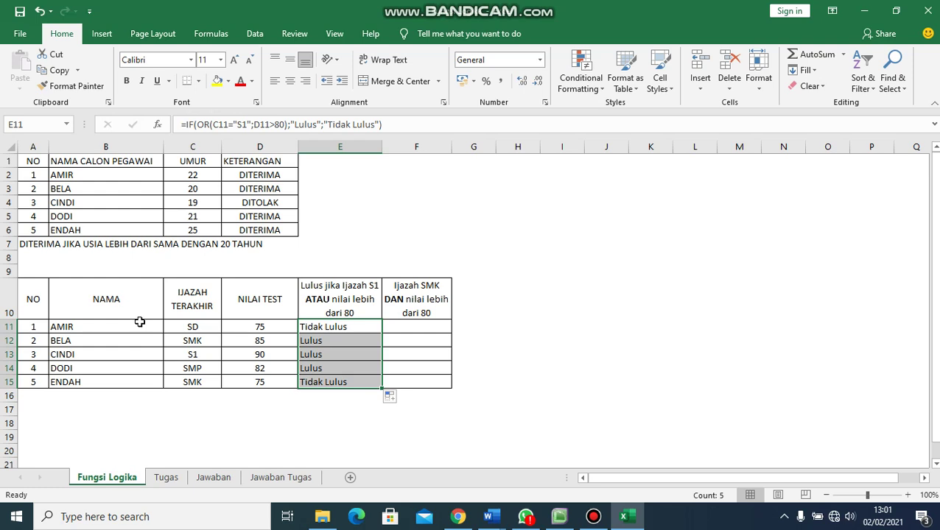
left_click(312, 324)
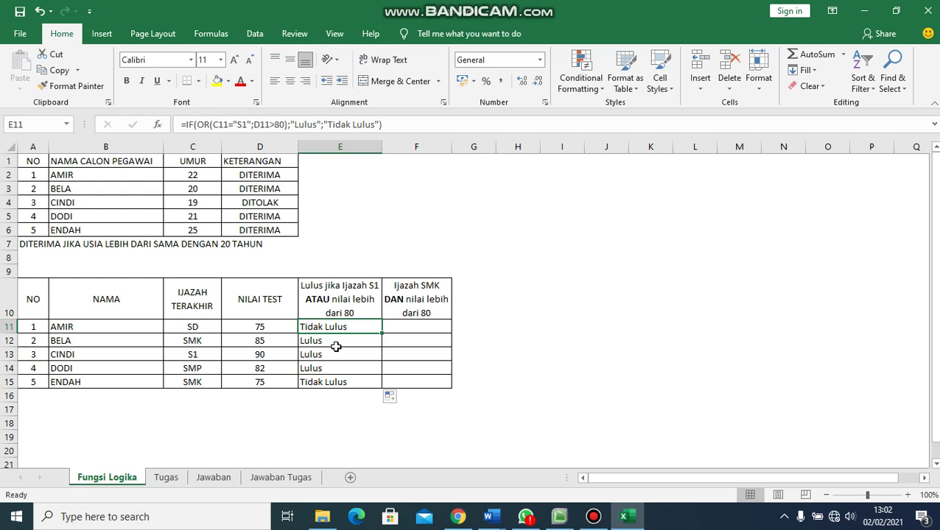
Start an IF formula in F11 with a nested AND whose first condition is C11="SMK"
left_click(420, 325)
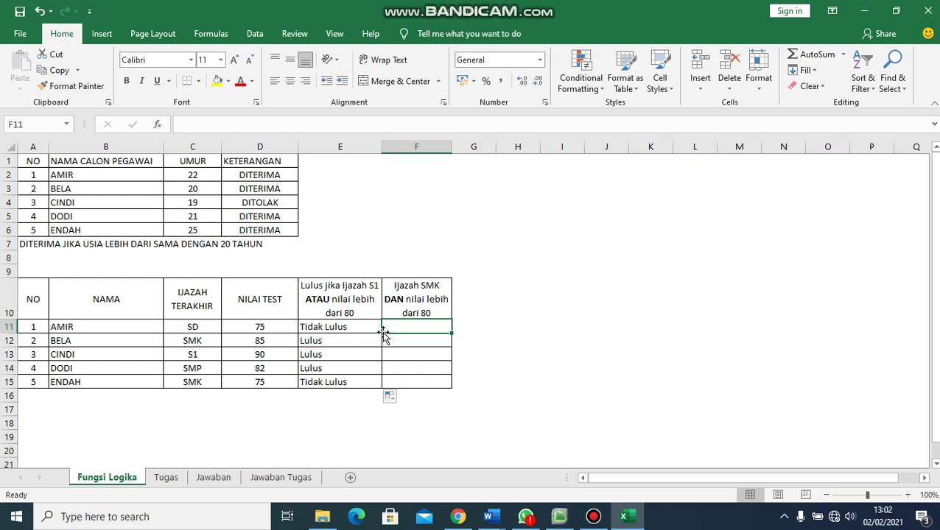
type("=if")
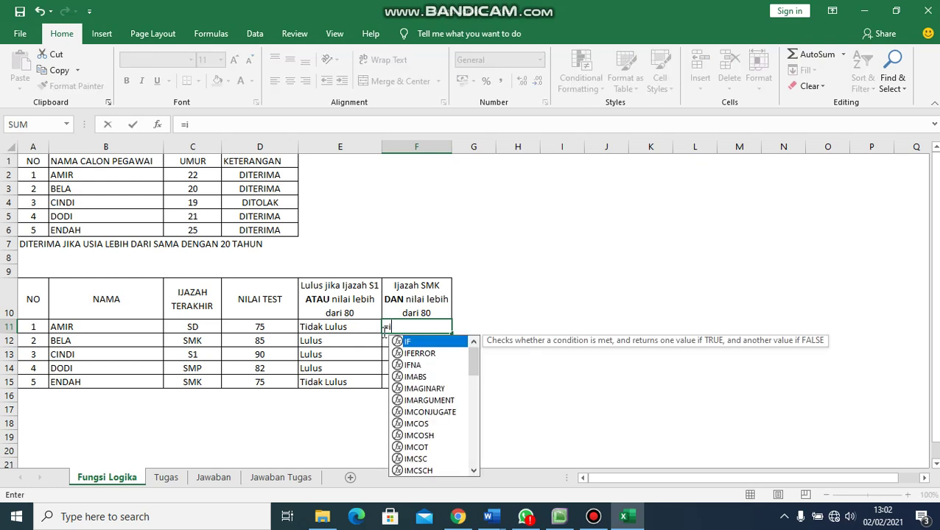
key("BackSpace")
key("BackSpace")
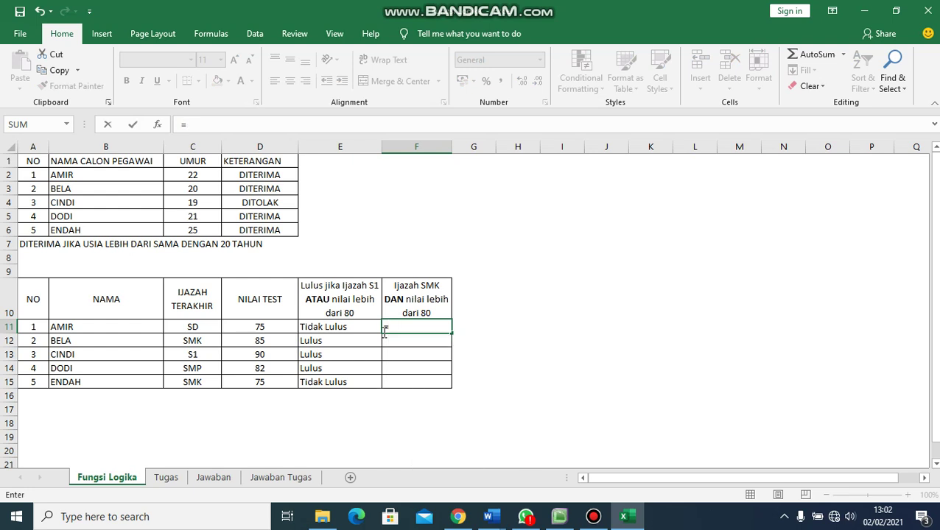
type("IF(")
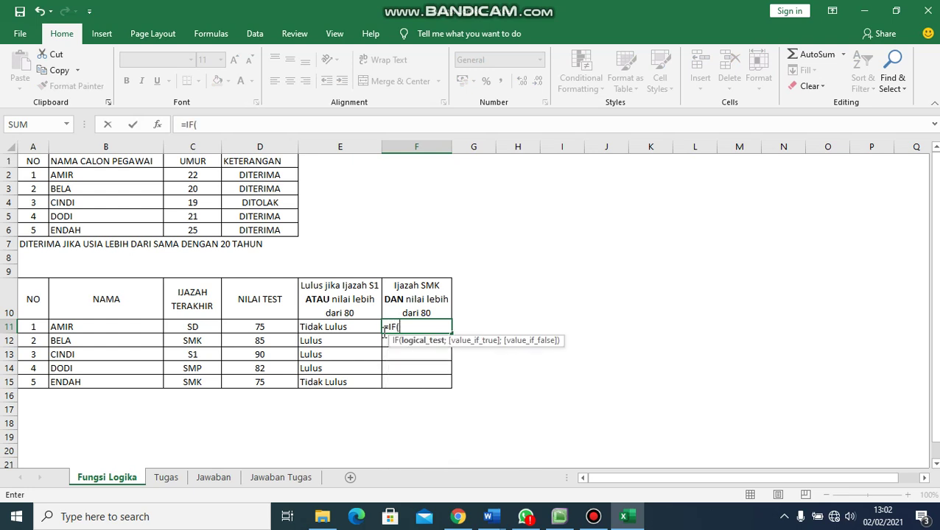
type("AND")
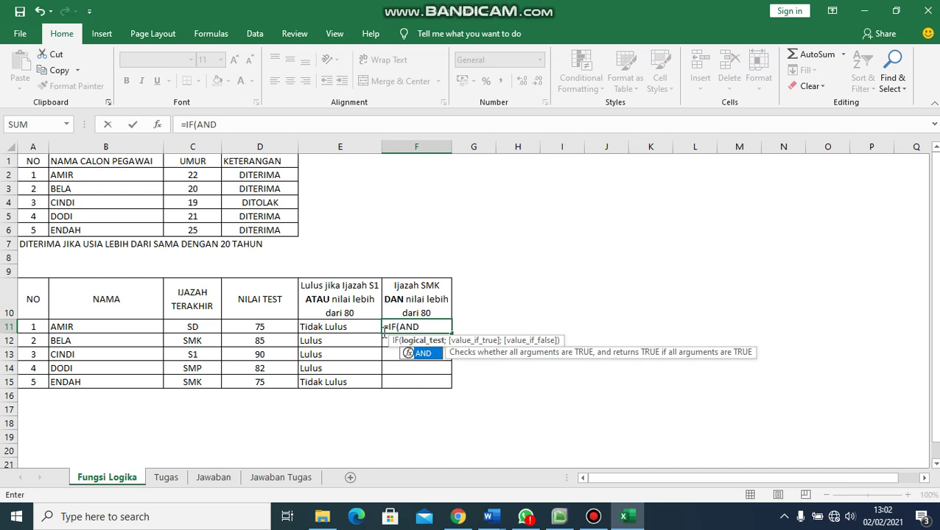
type("(")
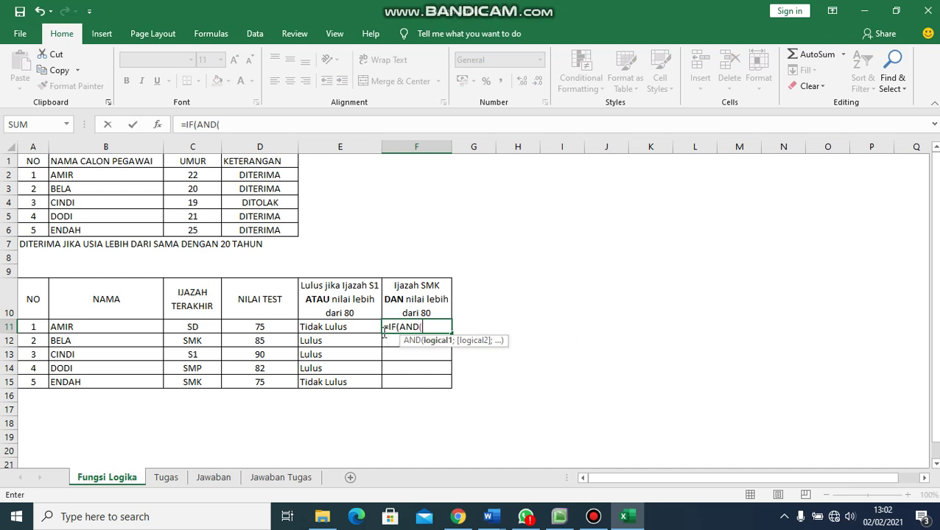
left_click(198, 326)
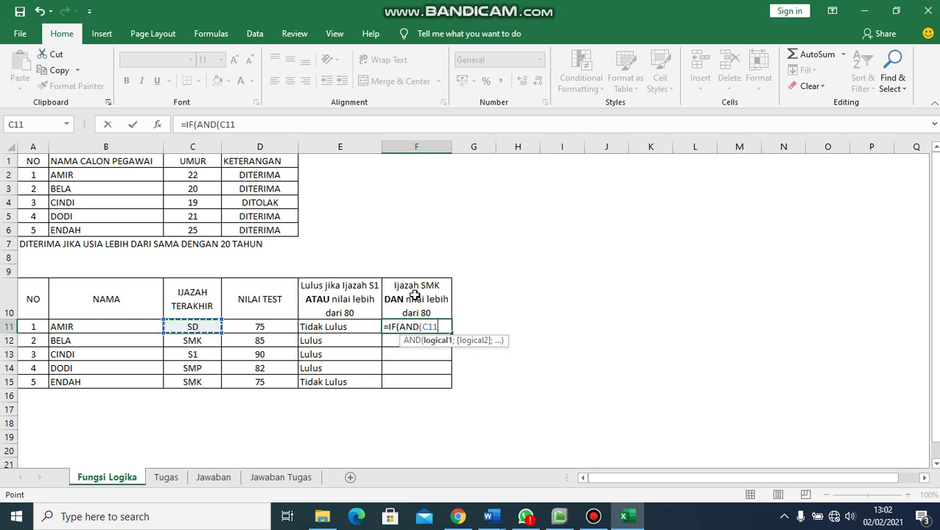
type("=\"SMK")
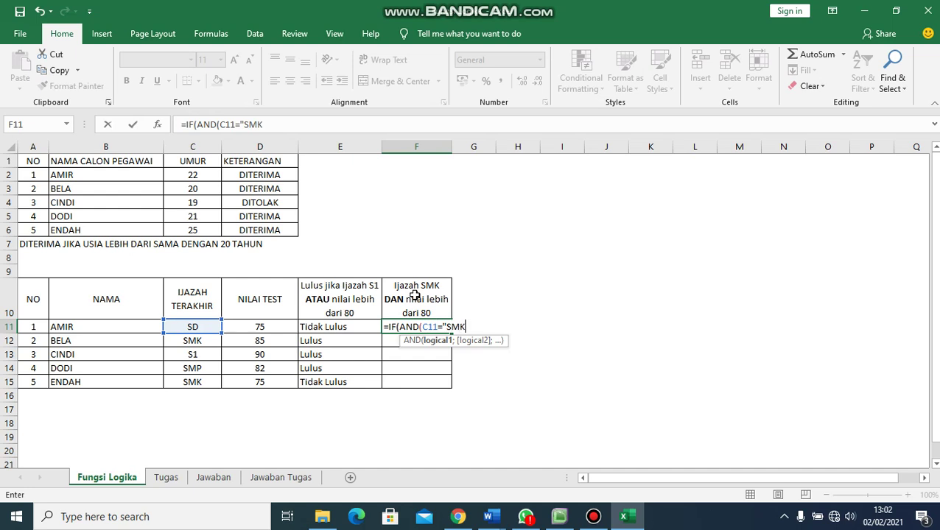
type("\";")
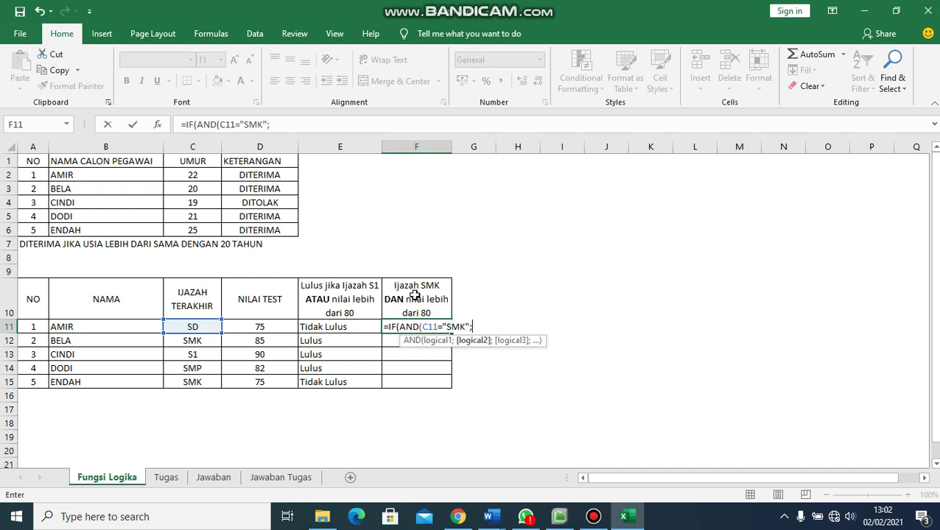
Add D11>80 as the second AND condition in the F11 formula and close the AND function
left_click(267, 322)
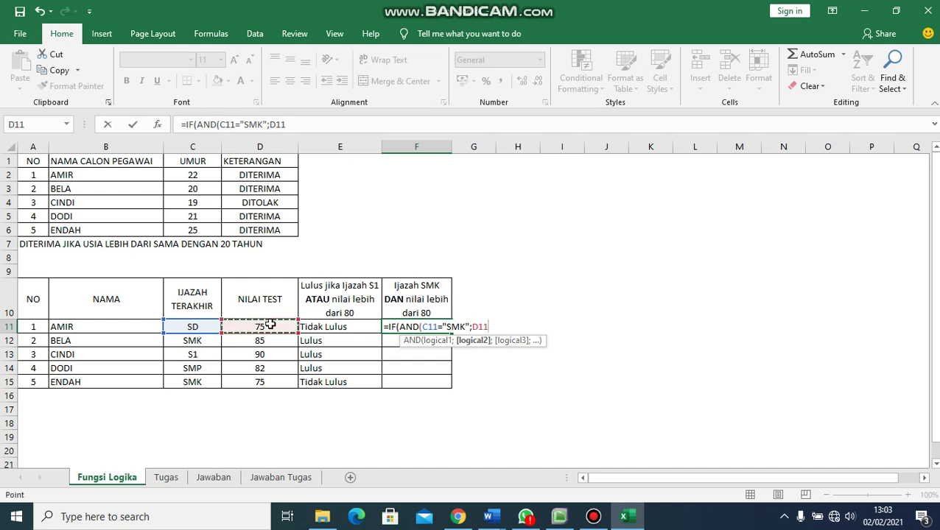
type(">80")
type(")")
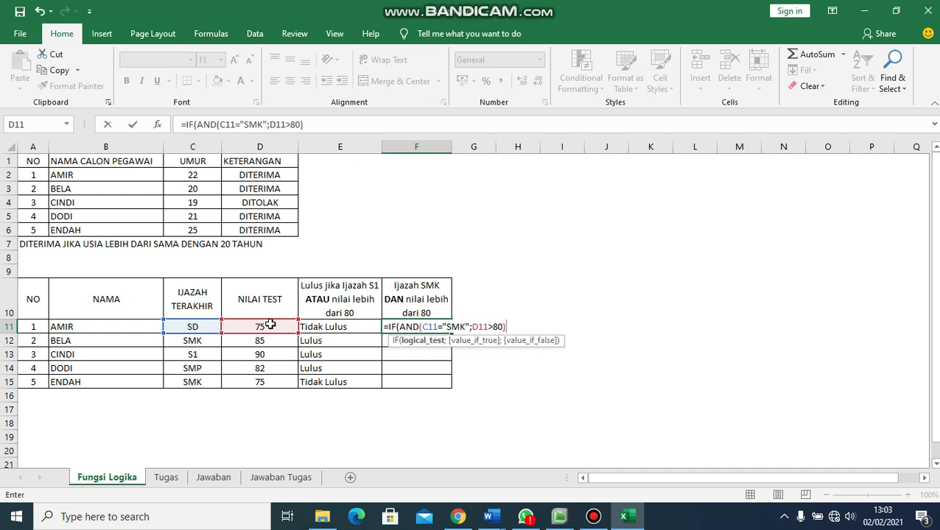
Complete the F11 formula with "Lulus" as the value if true and "Tidak Lulus" as the value if false
type(";")
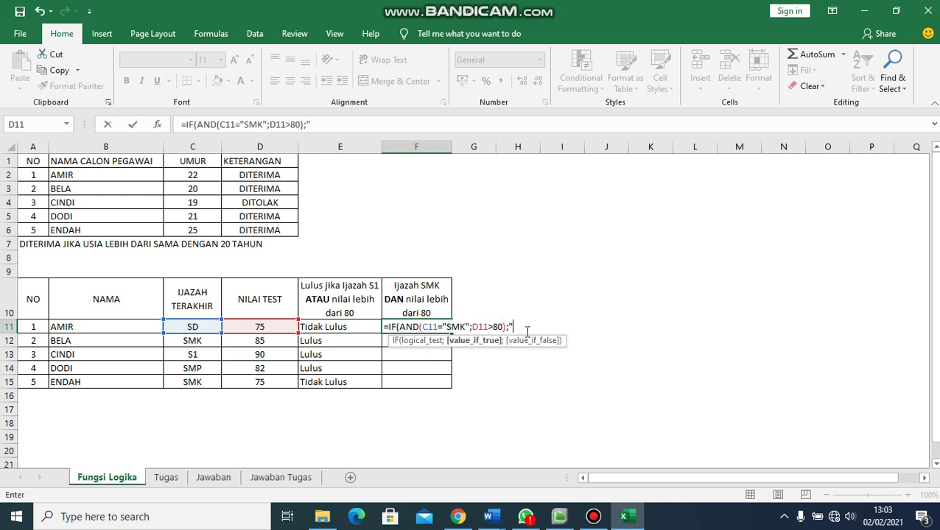
type("IULUS")
key("BackSpace")
key("BackSpace")
key("BackSpace")
key("BackSpace")
key("BackSpace")
type("Iulus\";\"Tidak")
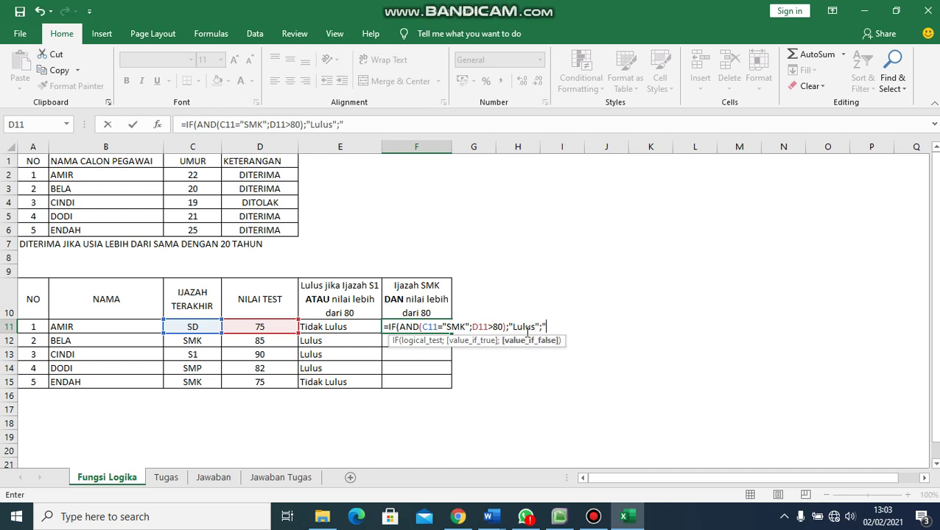
type(" Lulus")
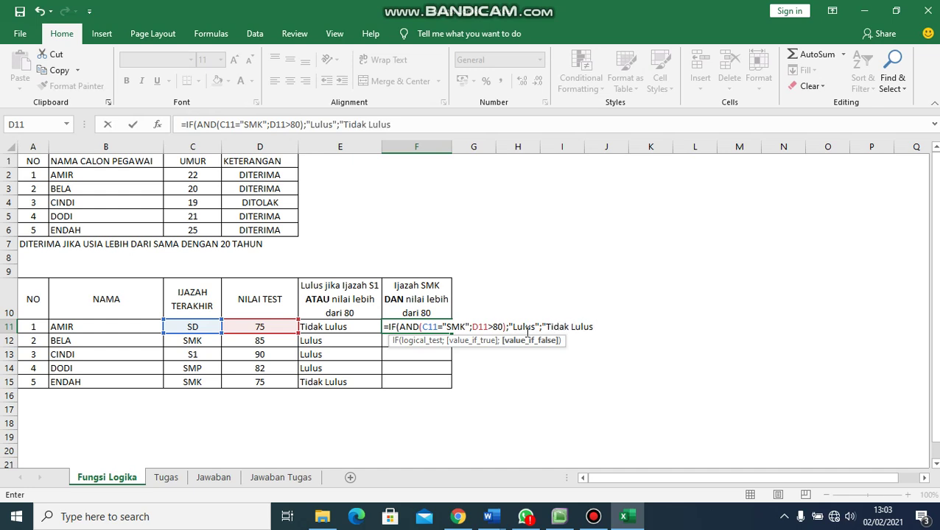
type("\")")
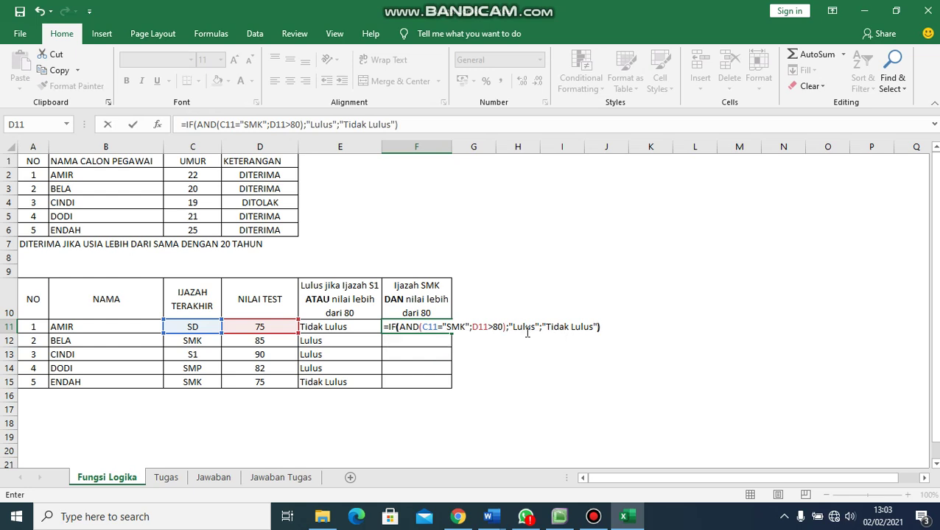
key("Return")
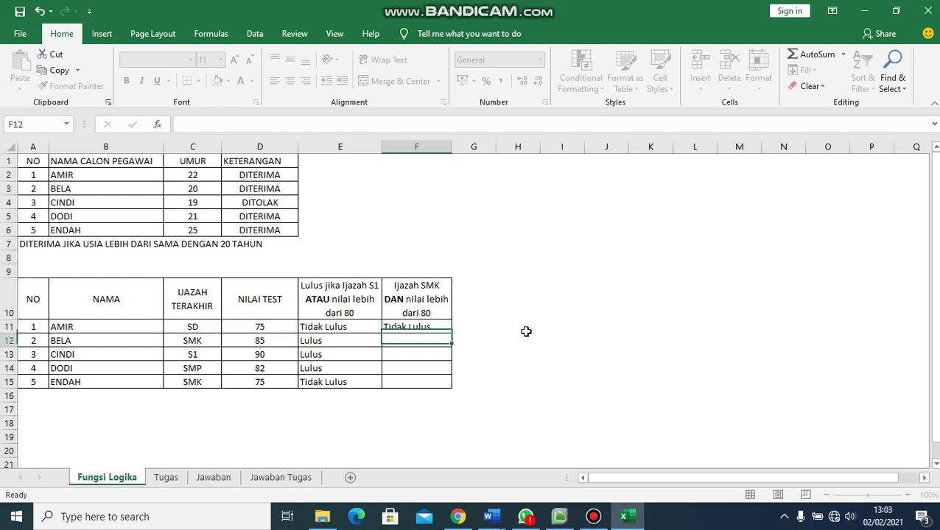
Review the IF-AND formula in F11 and fill it down to F15
left_click(436, 326)
double_click(436, 327)
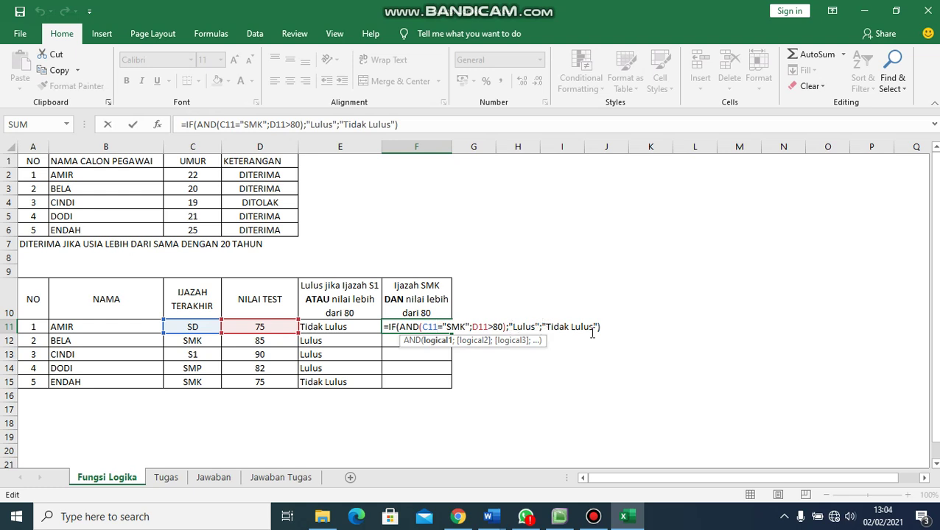
key("Return")
left_click(391, 324)
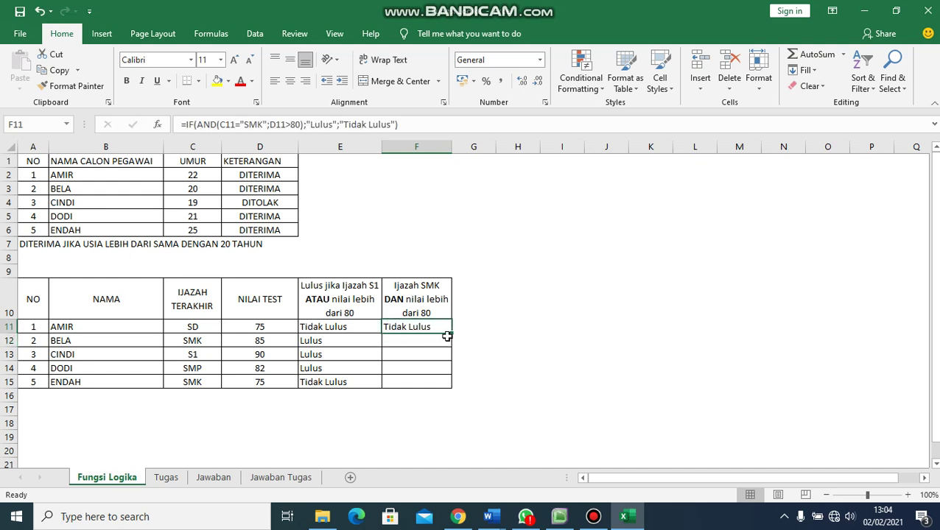
left_click_drag(447, 336, 440, 395)
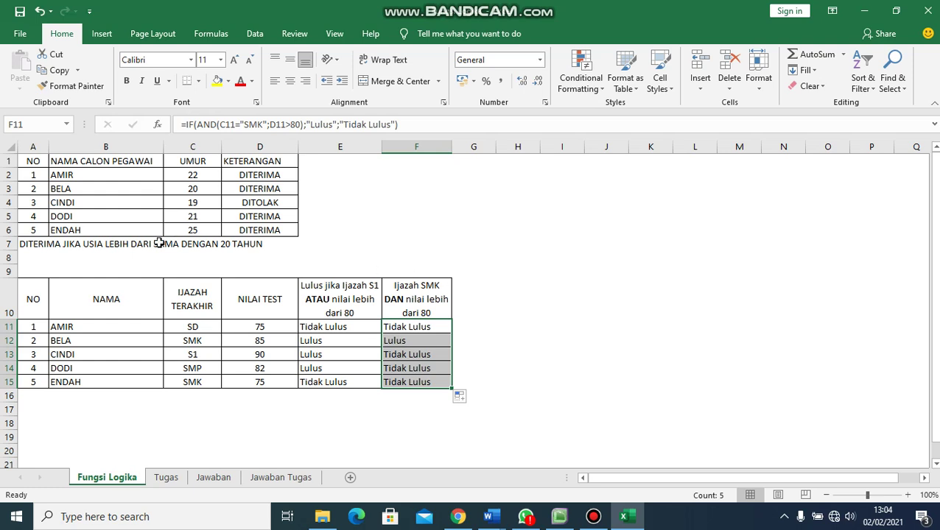
left_click(595, 518)
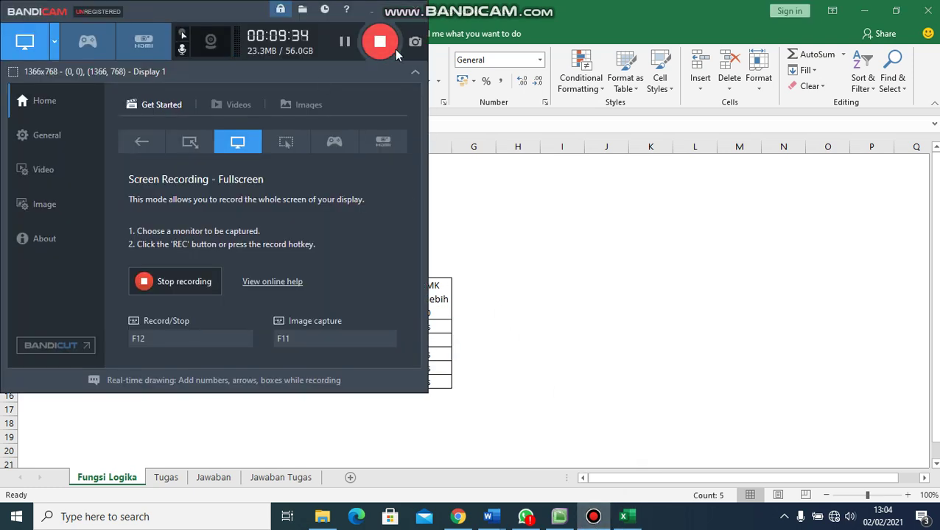